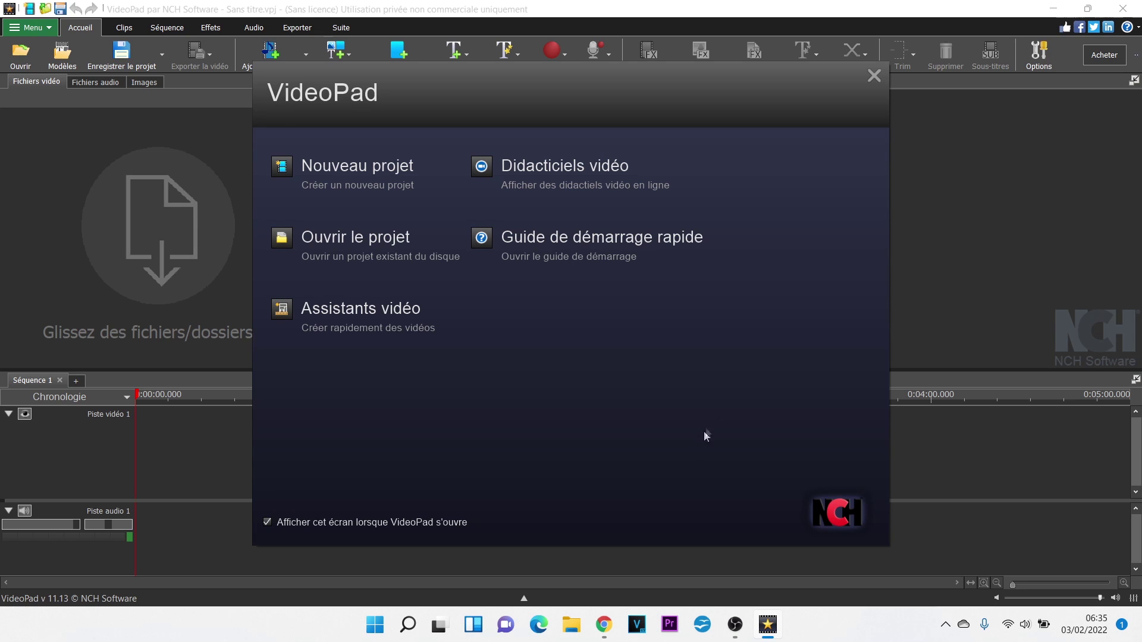
# Step: Close the VideoPad start dialog to reveal the tutorial overlay
pyautogui.click(875, 76)
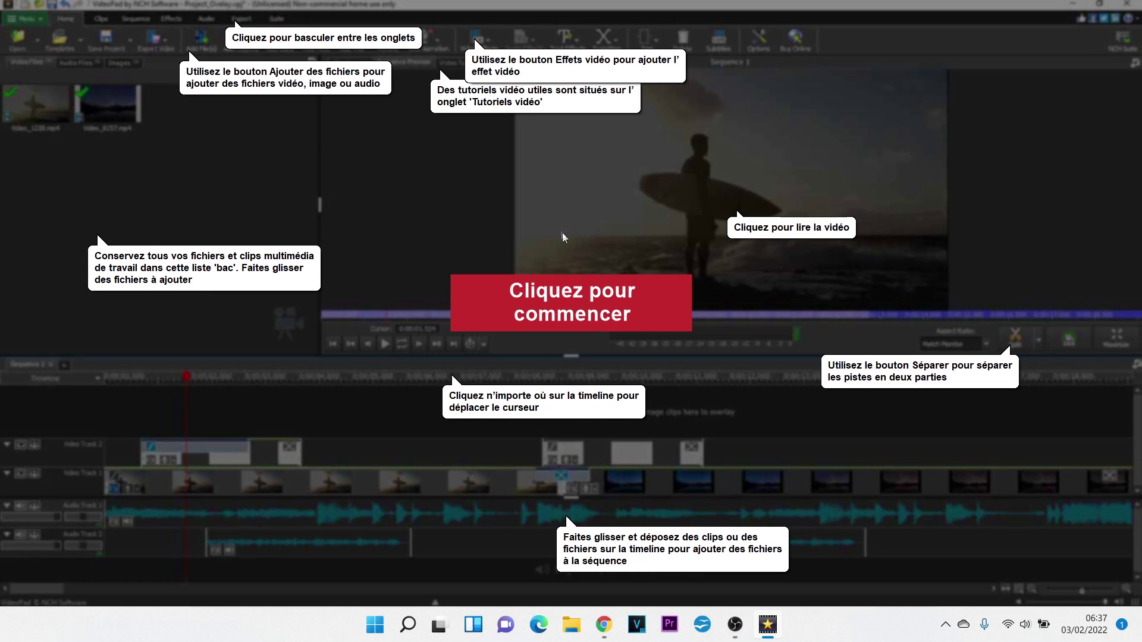
# Step: Dismiss the tutorial overlay with 'Cliquez pour commencer' to show the blank project
pyautogui.click(577, 303)
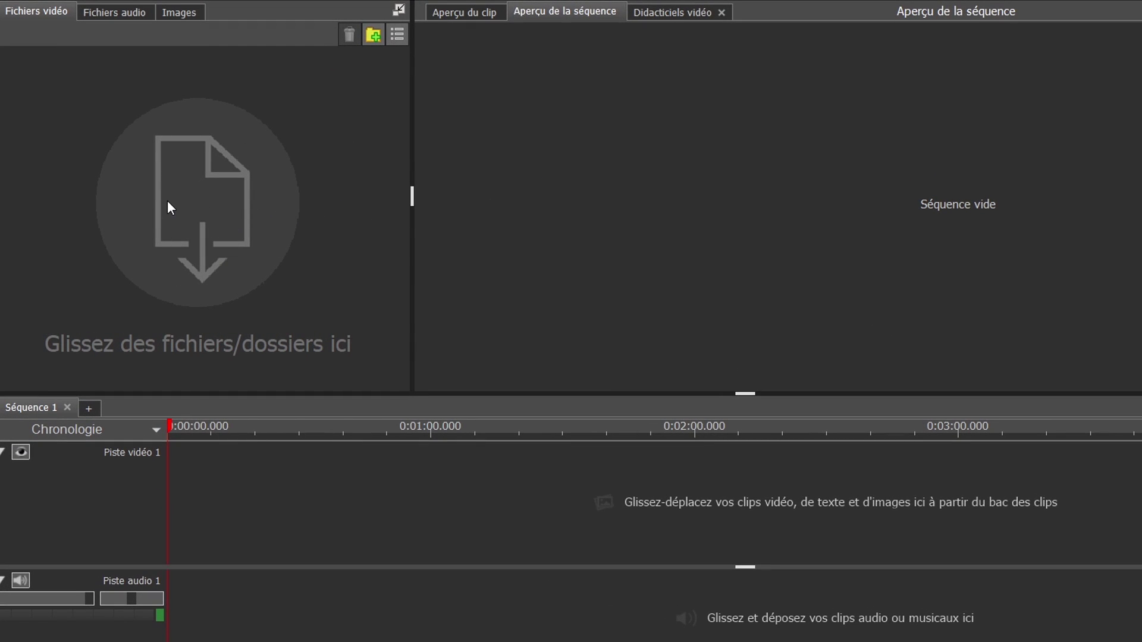
# Step: Add 20220202_122134.mp4 to the Fichiers vidéo bin via 'Ajouter fichiers…'
pyautogui.rightClick(167, 202)
pyautogui.click(221, 215)
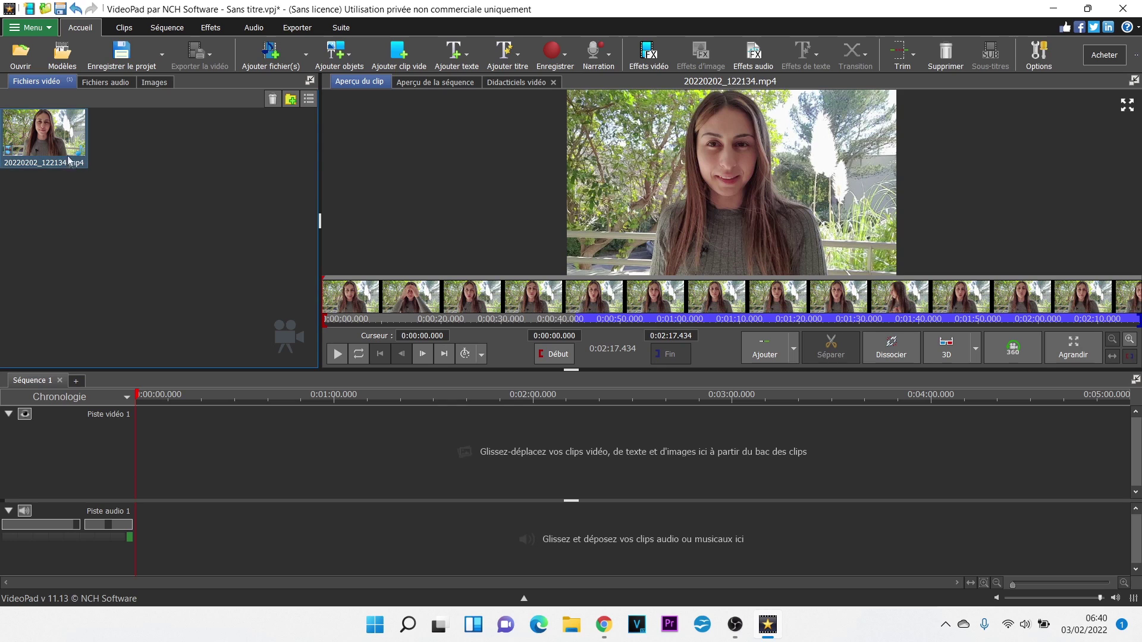
# Step: Place 20220202_122134.mp4 on Piste vidéo 1 starting at 0:00:00.000
pyautogui.moveTo(66, 151)
pyautogui.mouseDown()
pyautogui.moveTo(180, 461)
pyautogui.moveTo(196, 468)
pyautogui.mouseUp()
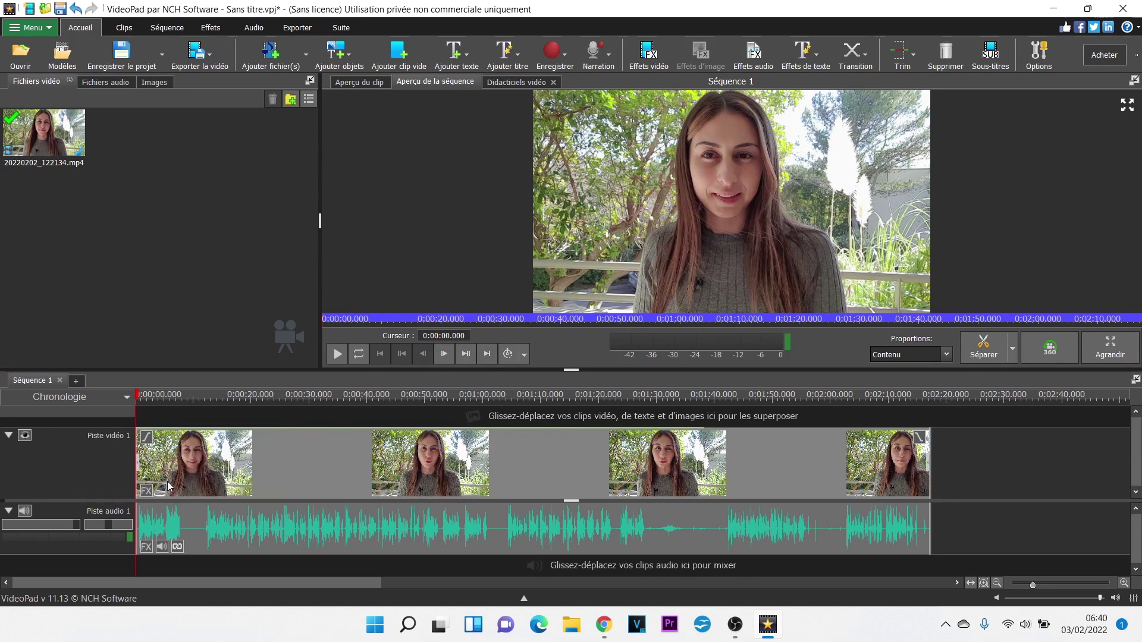
# Step: Zoom the Séquence 1 timeline in six times until ruler ticks are one second apart
pyautogui.click(1126, 584)
pyautogui.click(1126, 584)
pyautogui.click(1126, 584)
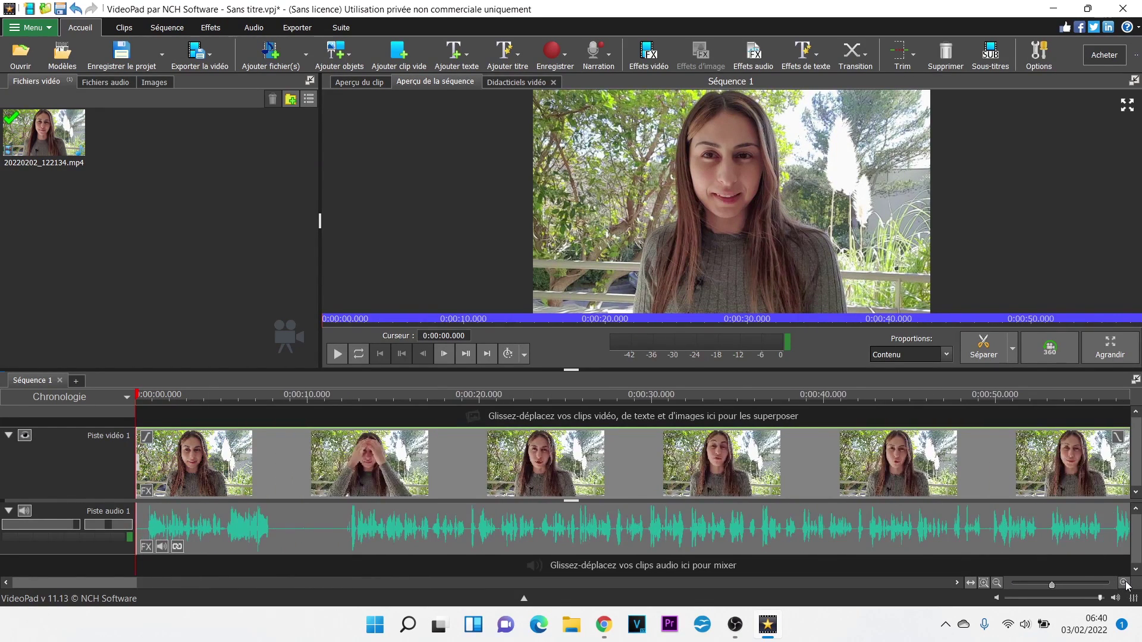
pyautogui.click(1126, 585)
pyautogui.click(1126, 585)
pyautogui.click(1126, 585)
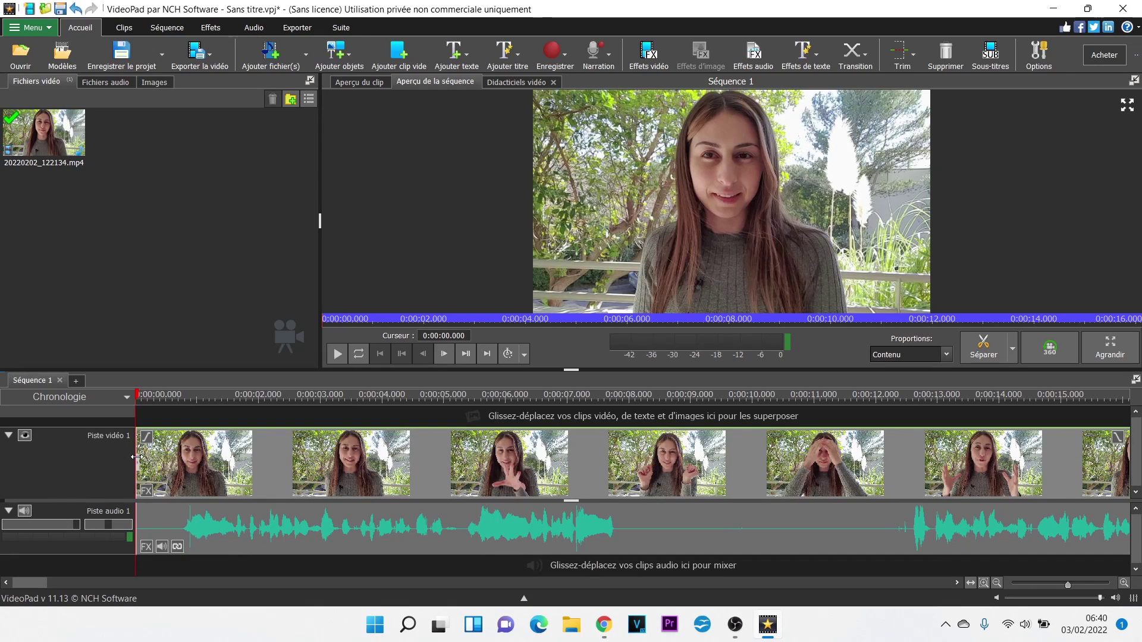
# Step: Split the clip at 0:00:00.694 and bring up the short opening piece's context menu
pyautogui.click(182, 412)
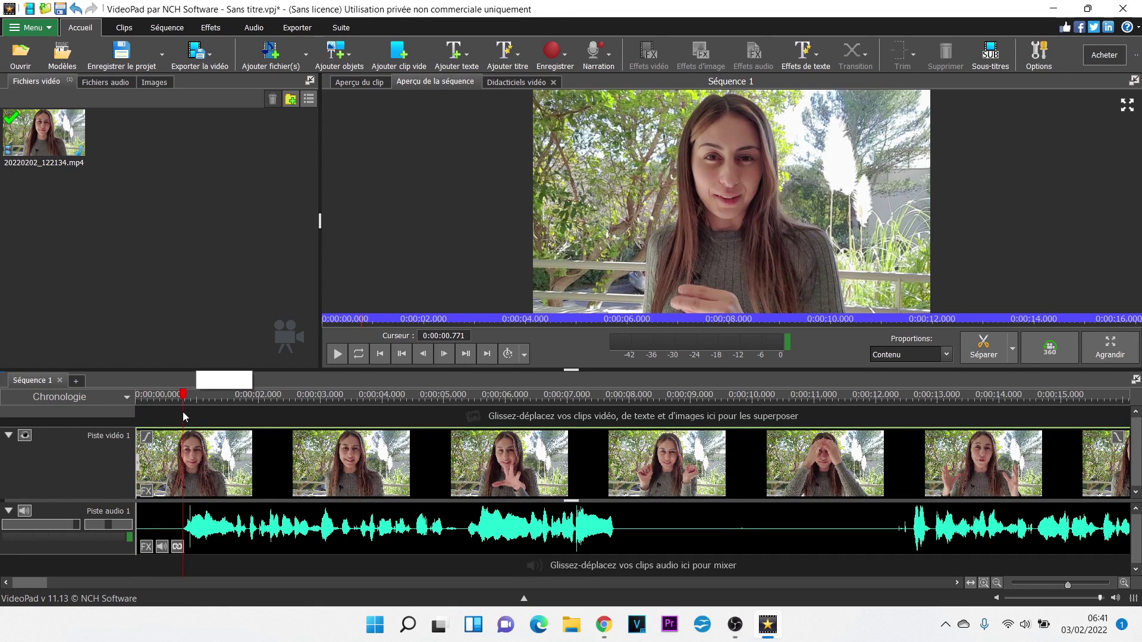
pyautogui.click(179, 415)
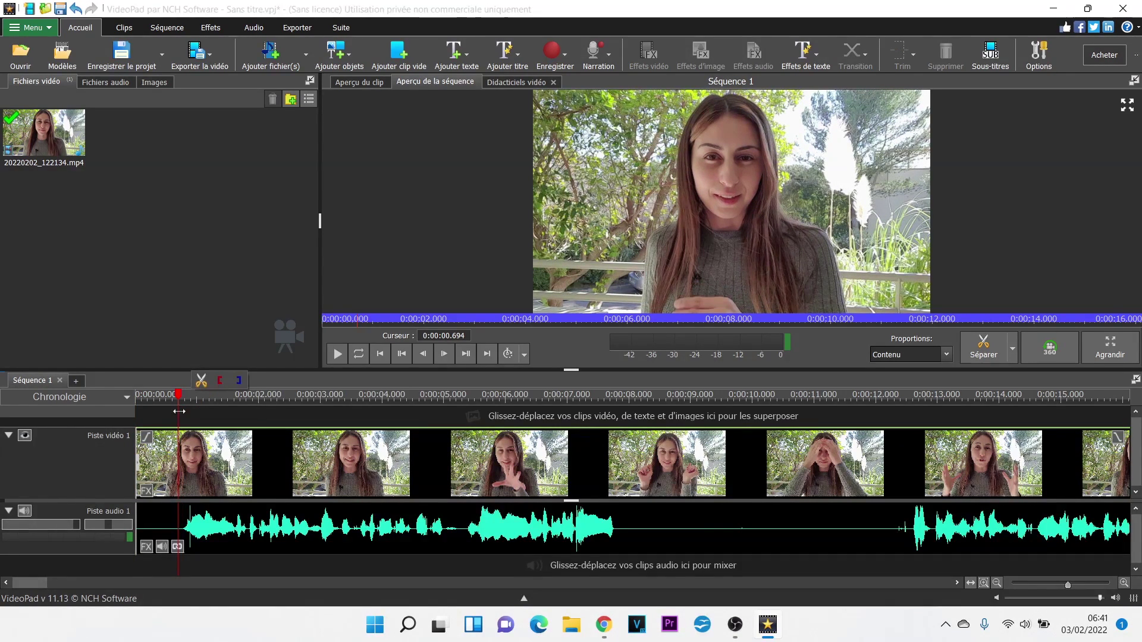
pyautogui.click(202, 381)
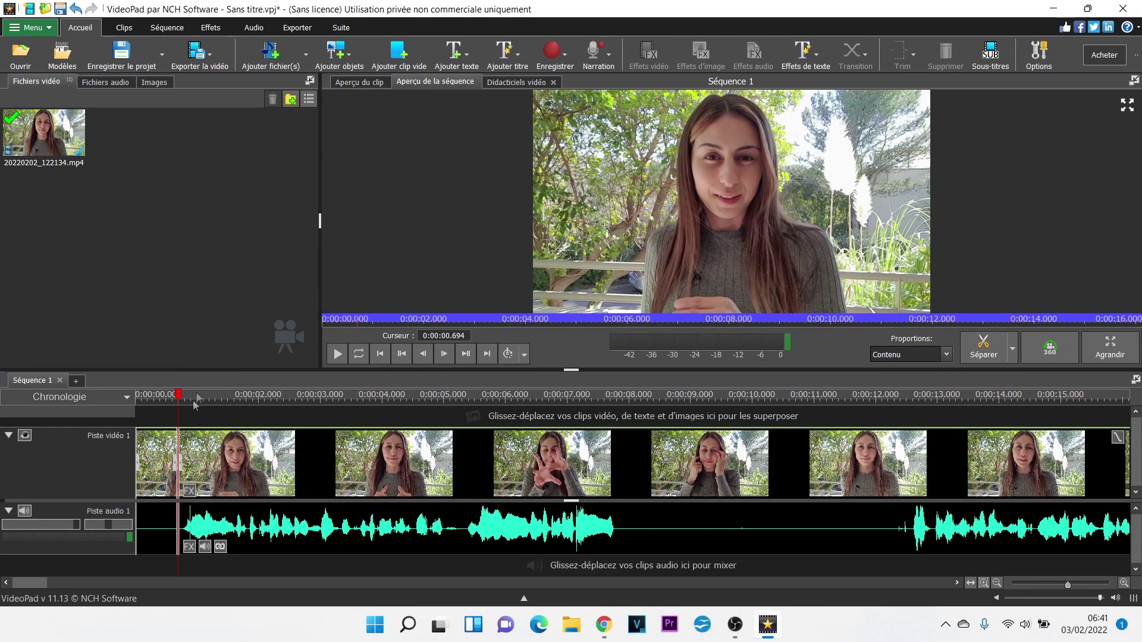
pyautogui.rightClick(161, 470)
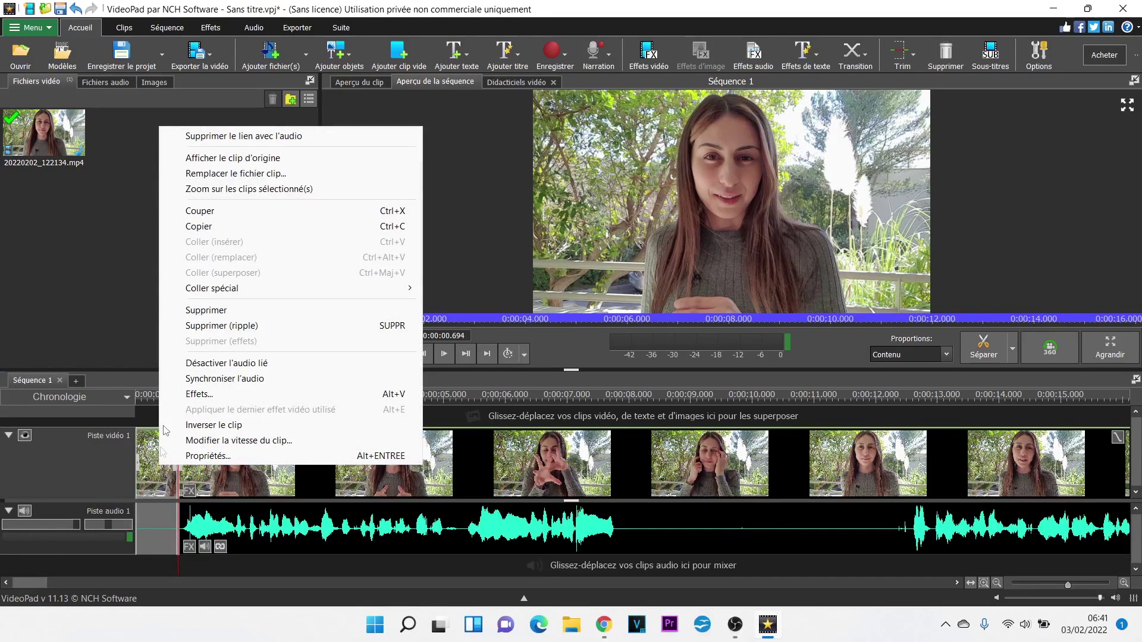
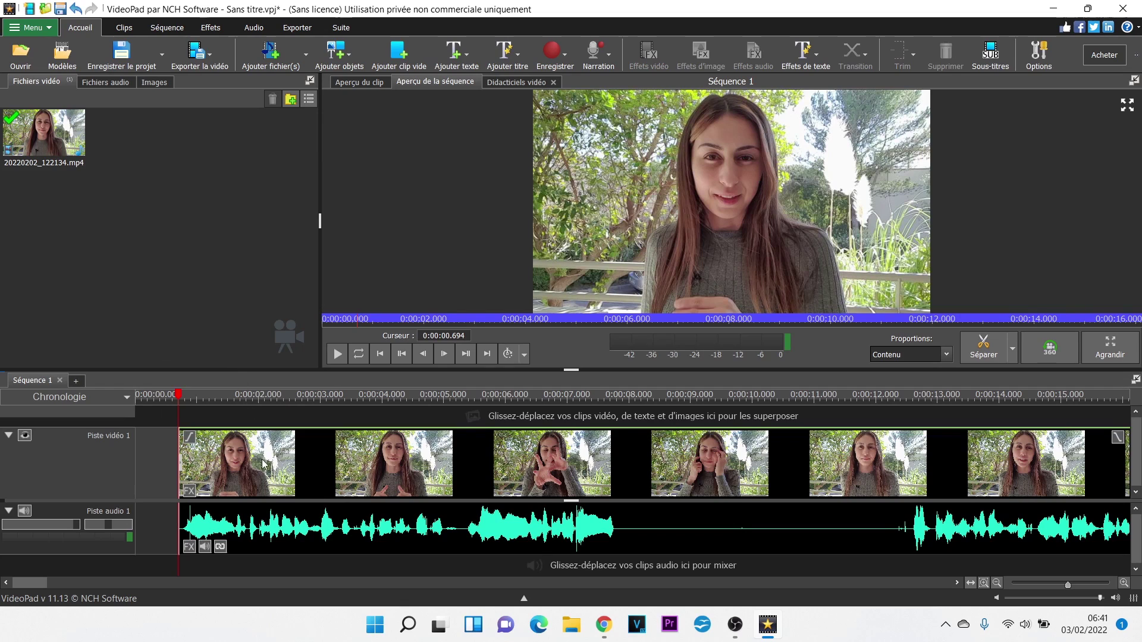
# Step: Move the clip on Piste vidéo 1 to 0:00:00, then play from the start and pause near 3 s
pyautogui.moveTo(258, 470); pyautogui.dragTo(154, 472)
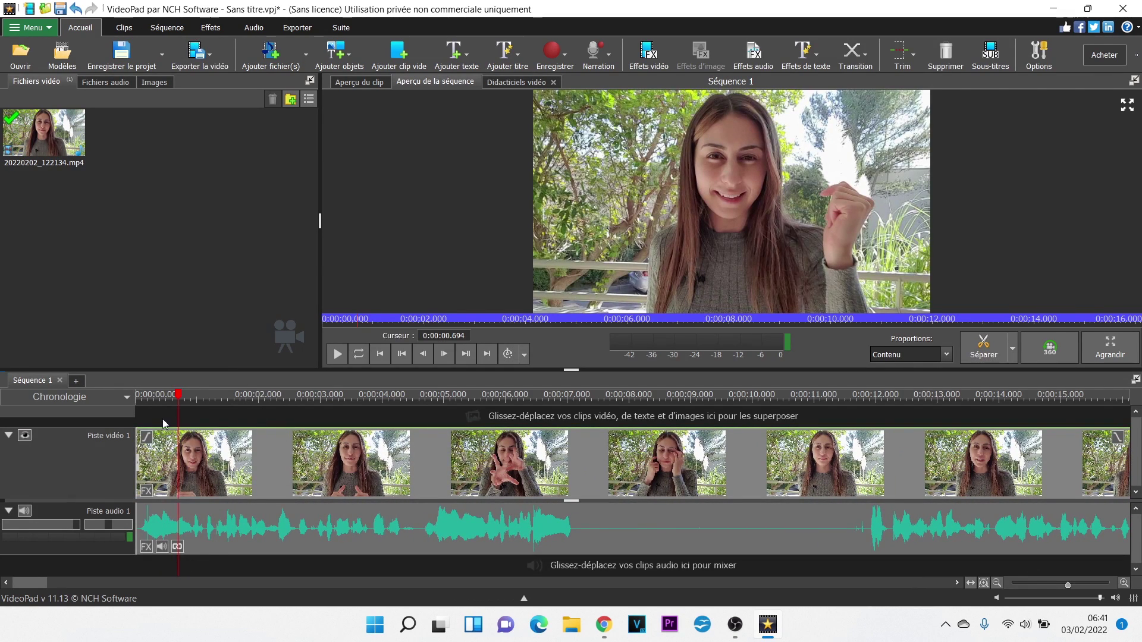
pyautogui.click(145, 397)
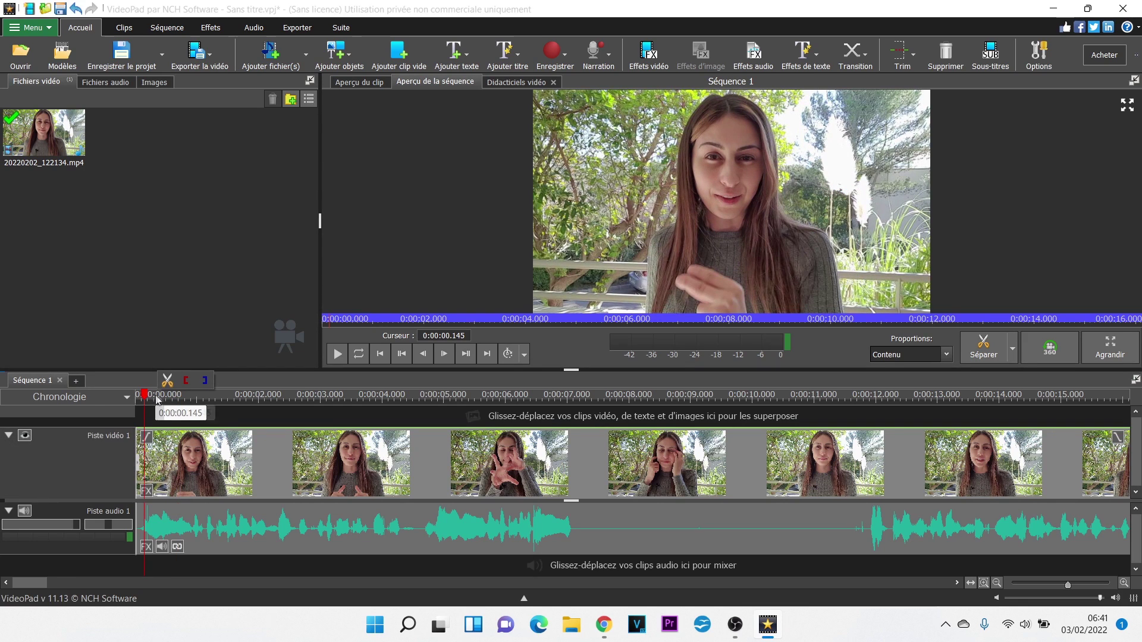
pyautogui.click(139, 397)
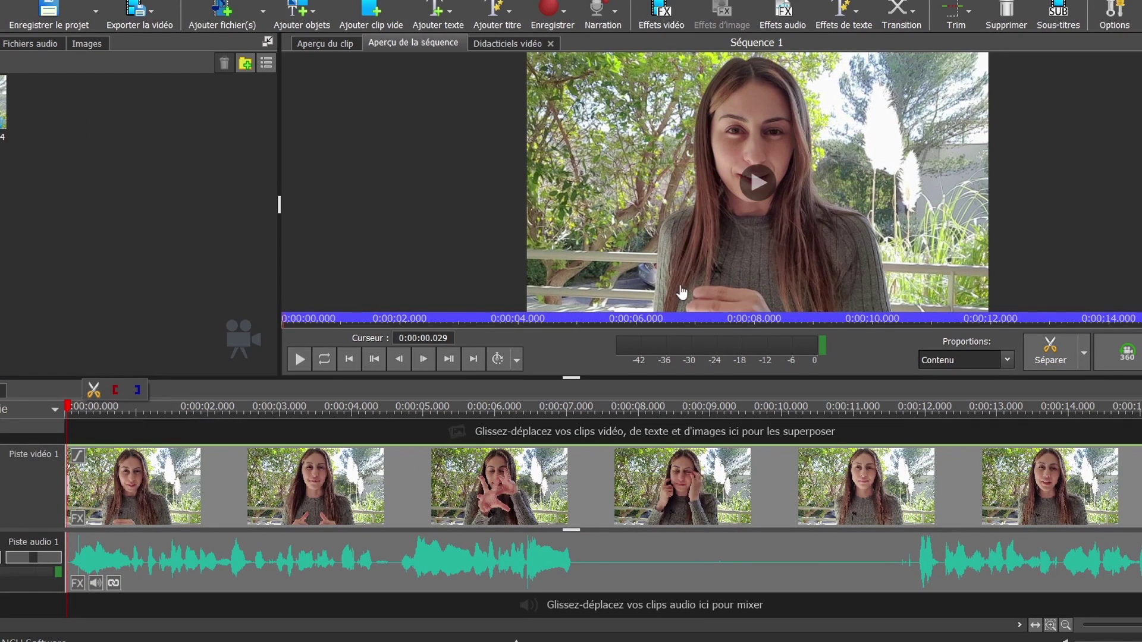
pyautogui.click(758, 188)
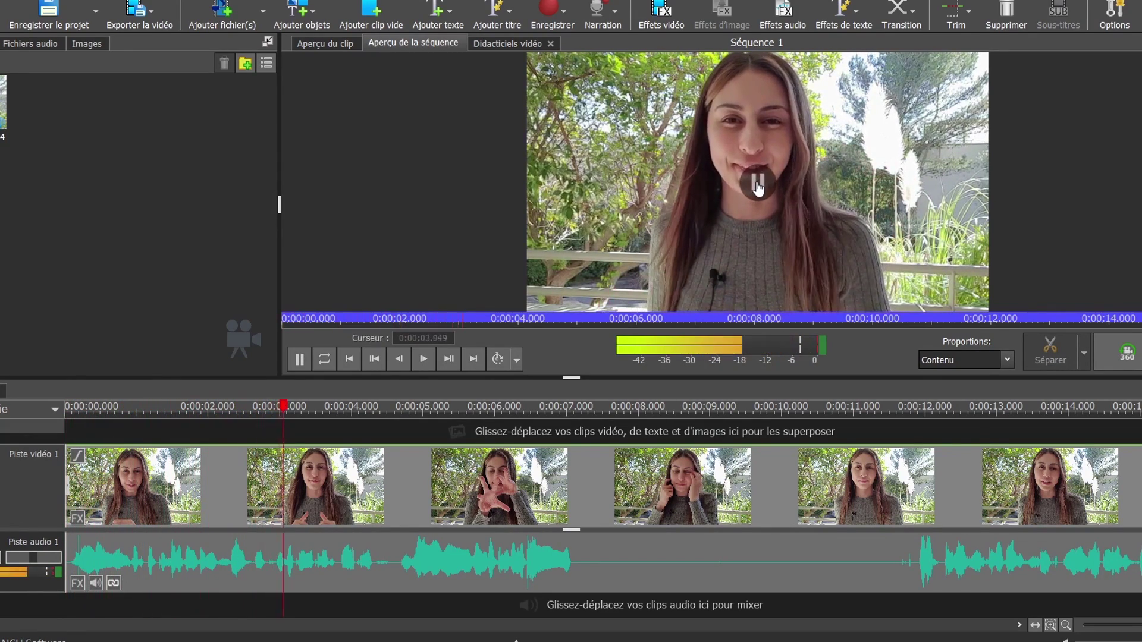
pyautogui.click(758, 188)
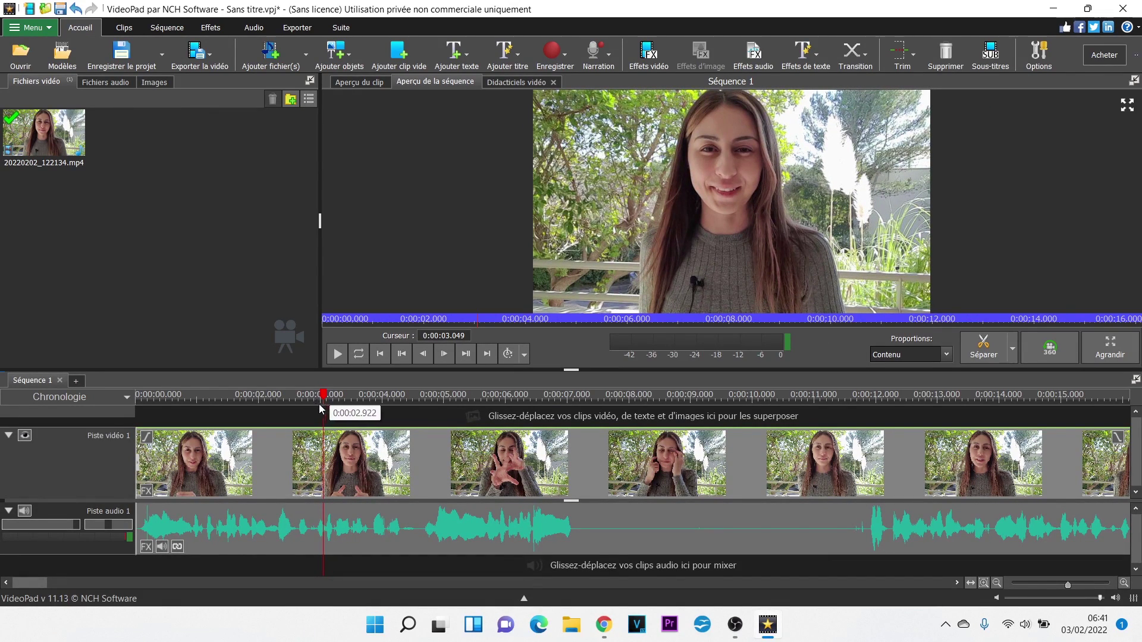
# Step: Split the clip at 0:00:03.049 and 0:00:07.541, then select the middle piece
pyautogui.click(979, 357)
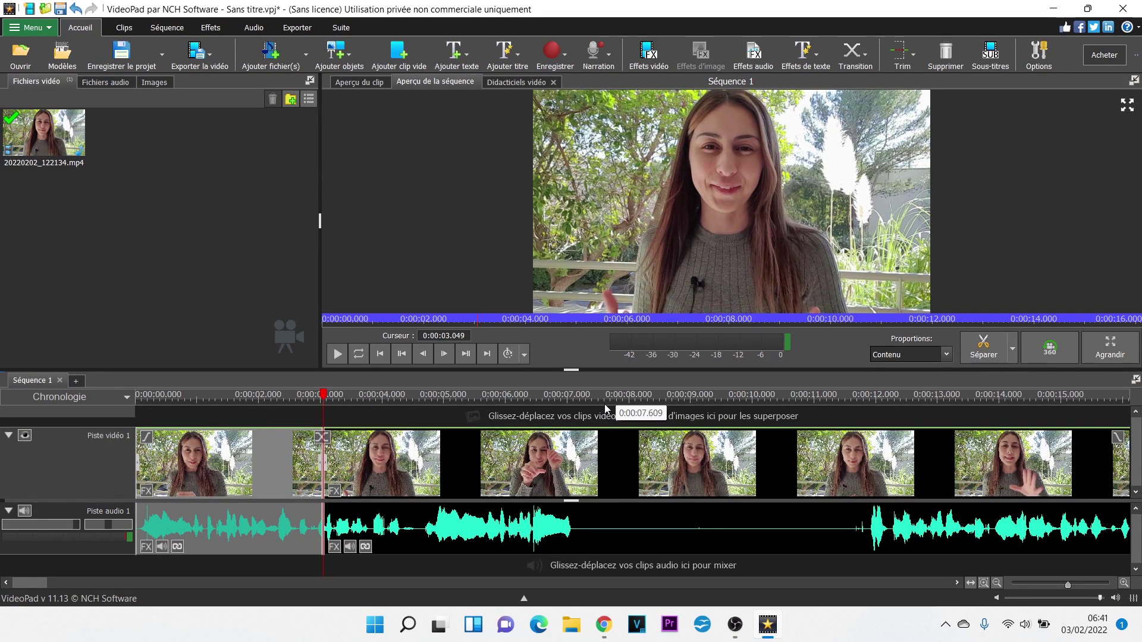
pyautogui.click(601, 398)
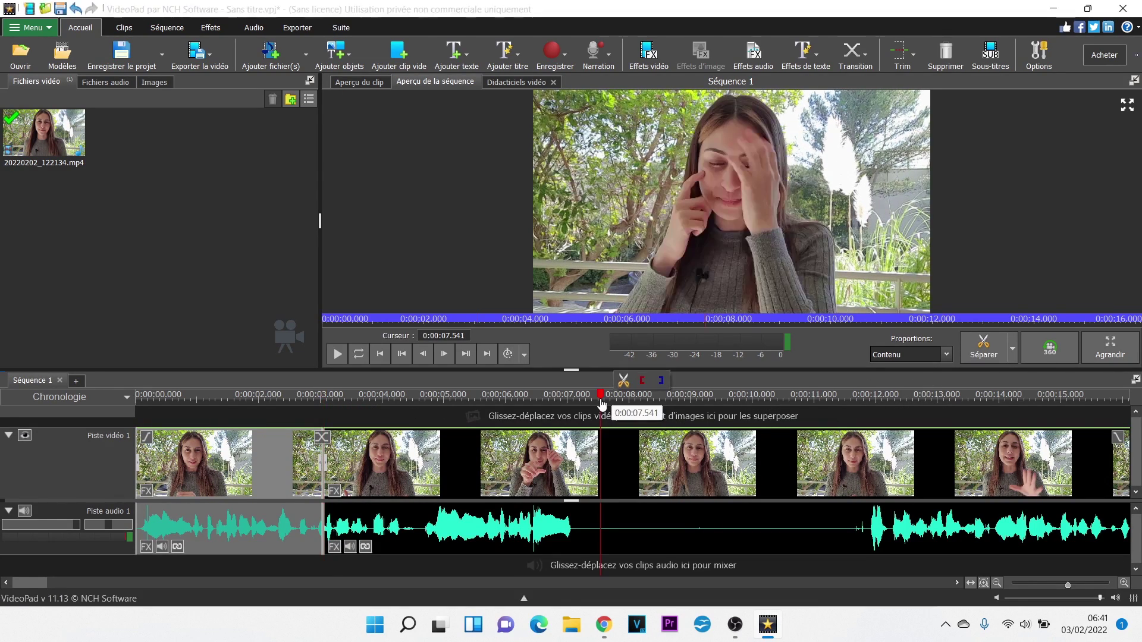
pyautogui.click(969, 355)
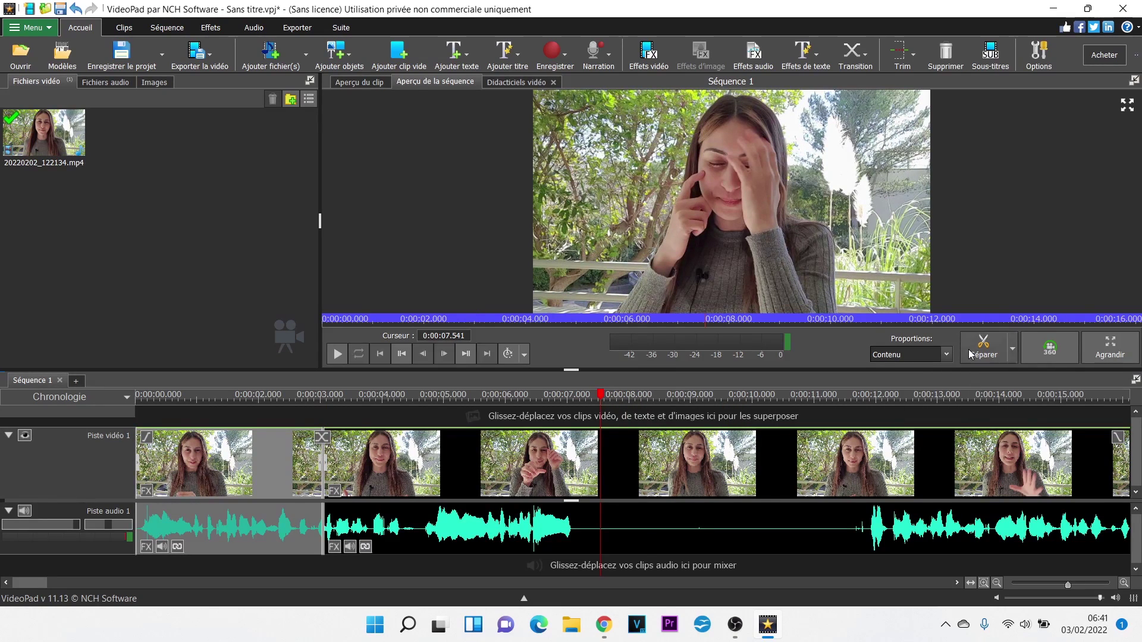
pyautogui.click(409, 470)
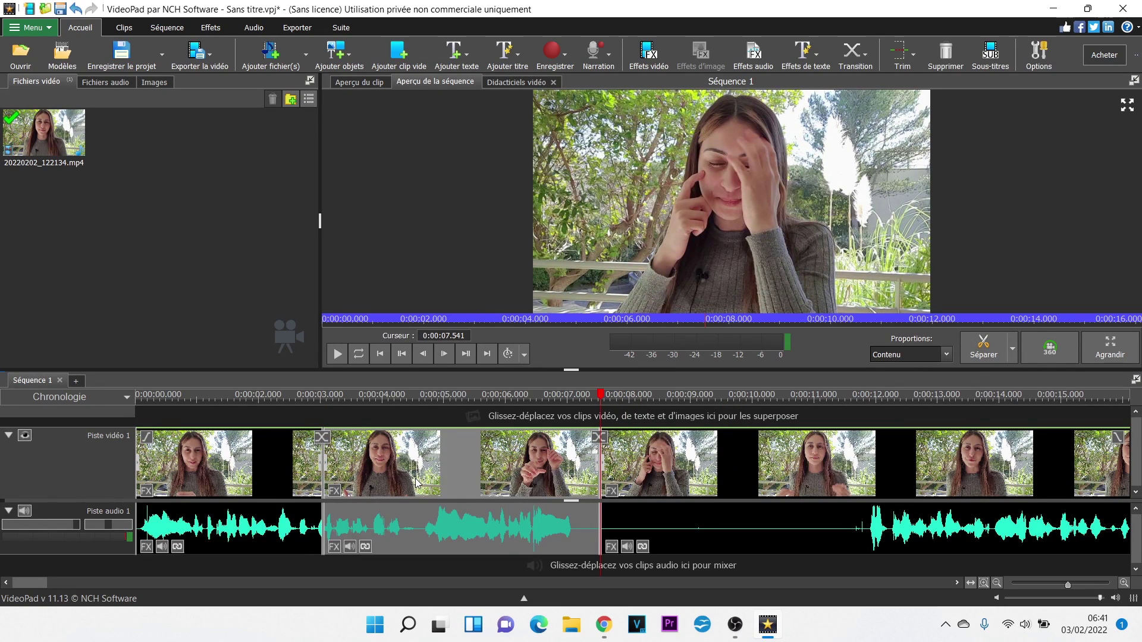
pyautogui.click(647, 63)
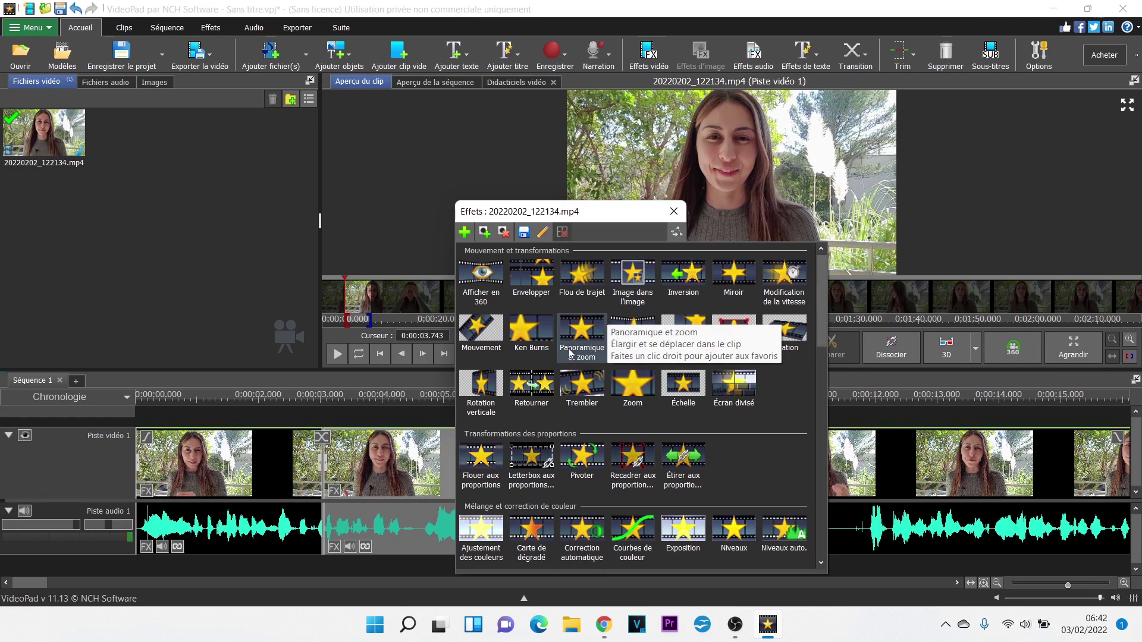
# Step: Apply Panoramique et zoom with the 'Zoom depuis le coin inférieur droit' preset, shifting the frame up-left
pyautogui.click(582, 333)
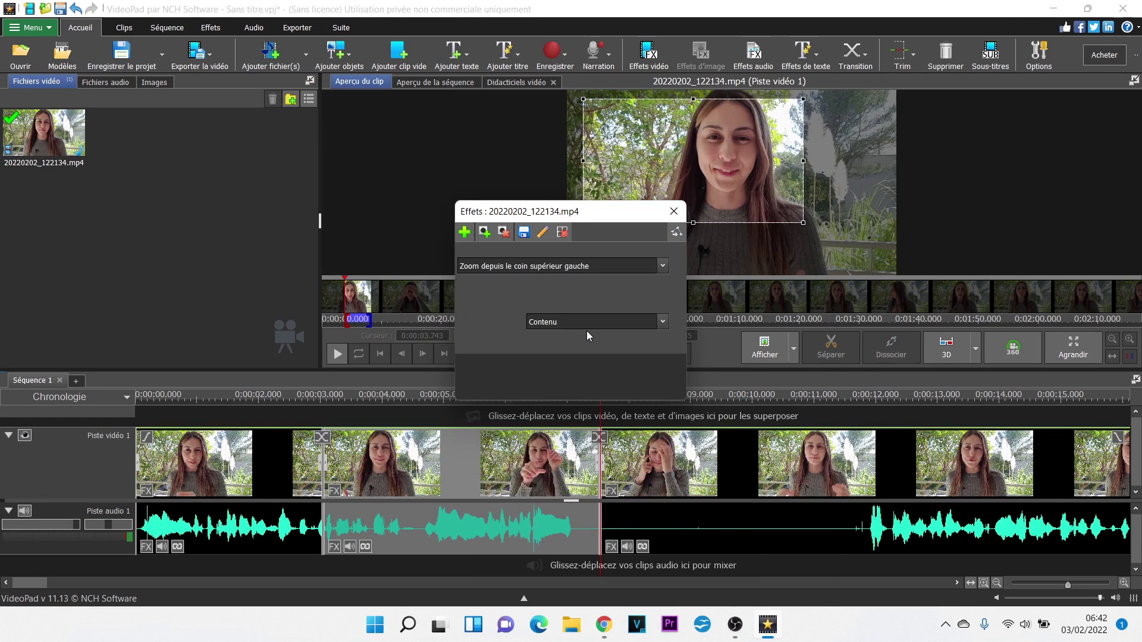
pyautogui.click(616, 267)
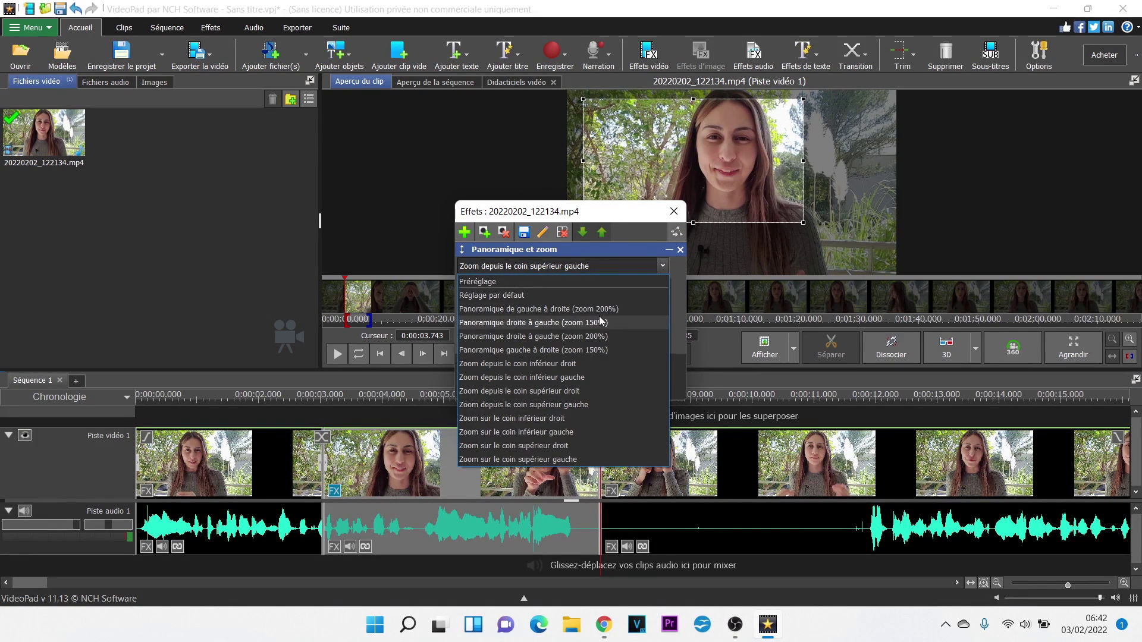
pyautogui.click(583, 363)
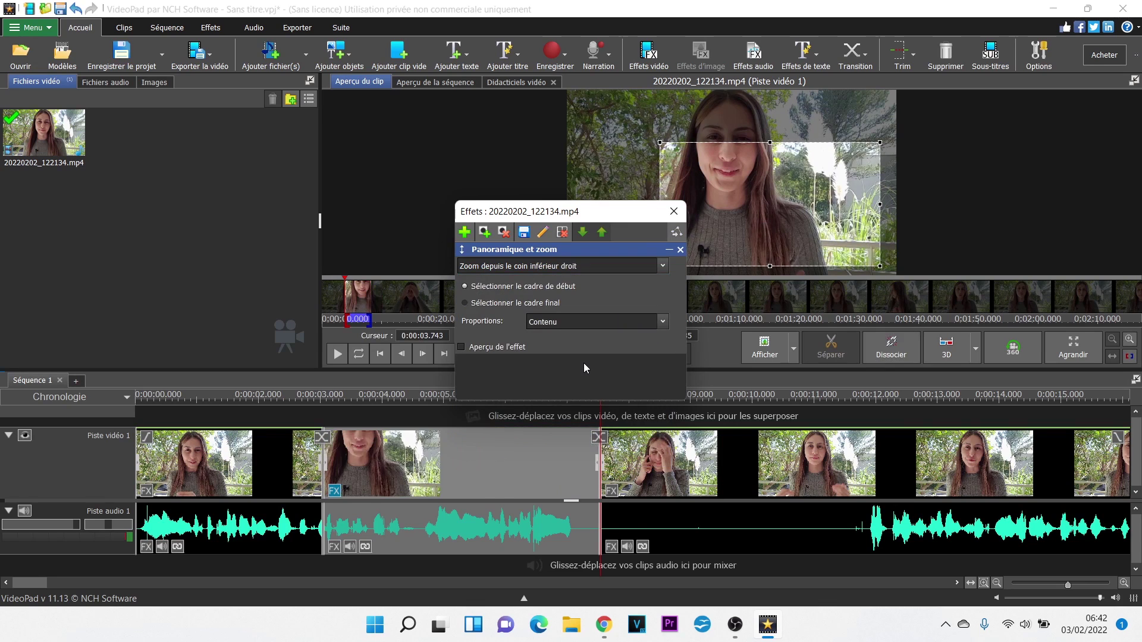
pyautogui.moveTo(769, 185); pyautogui.dragTo(735, 141)
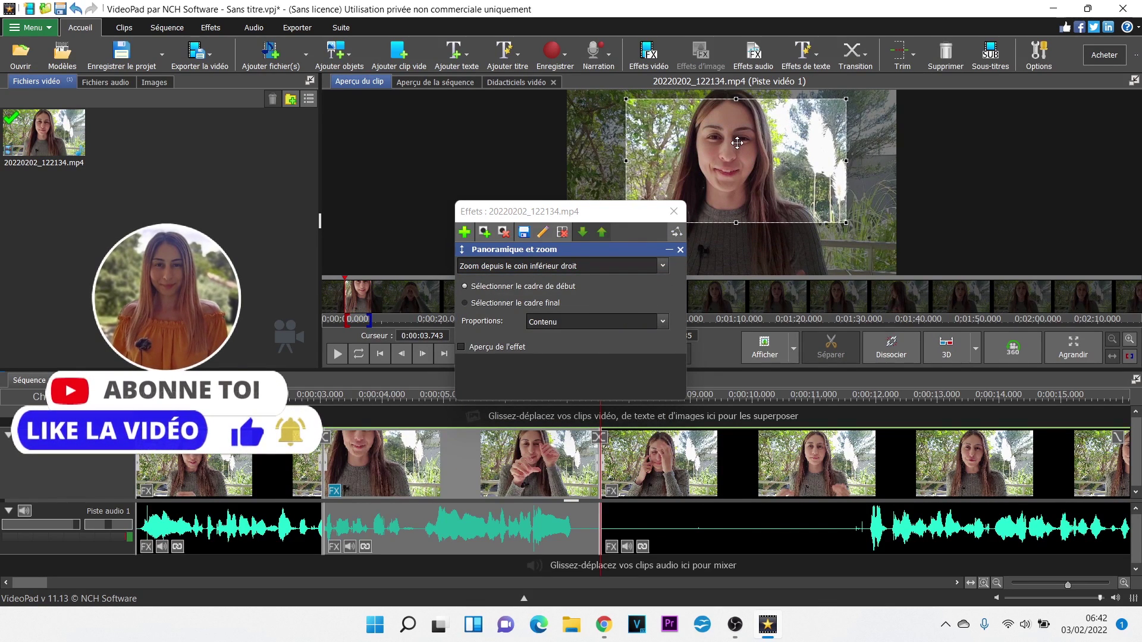
pyautogui.click(675, 212)
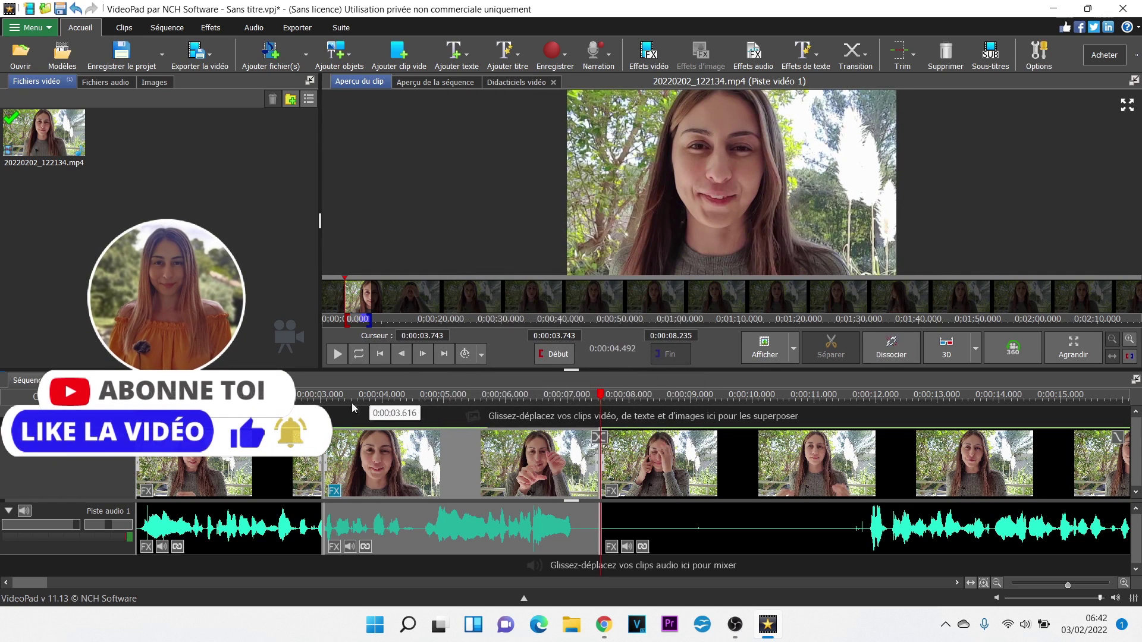
pyautogui.click(316, 397)
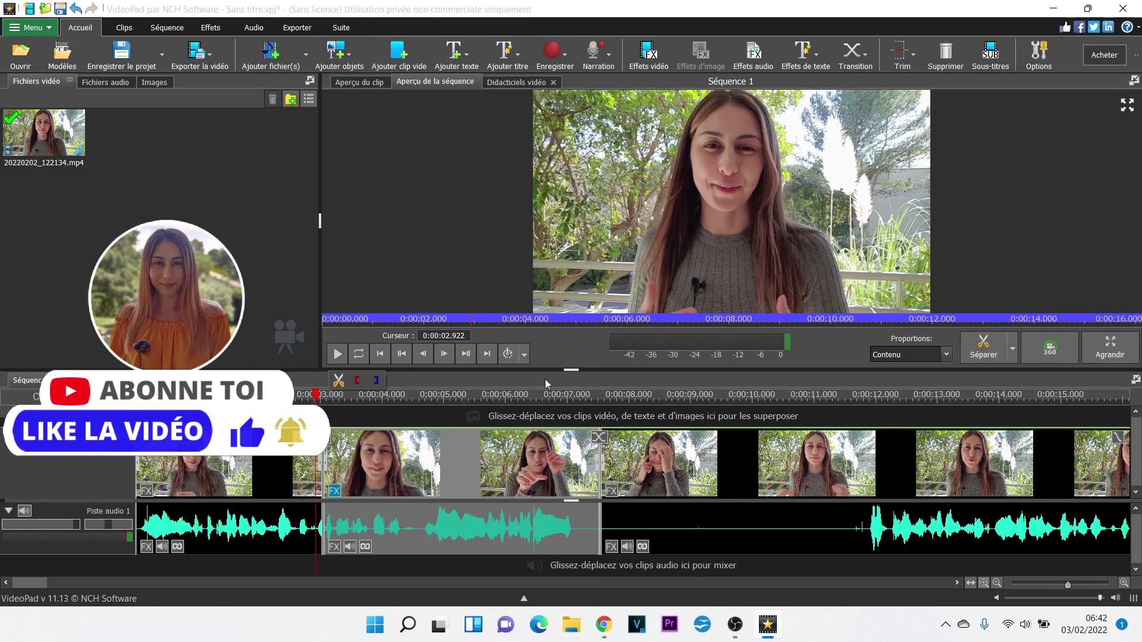
pyautogui.click(338, 356)
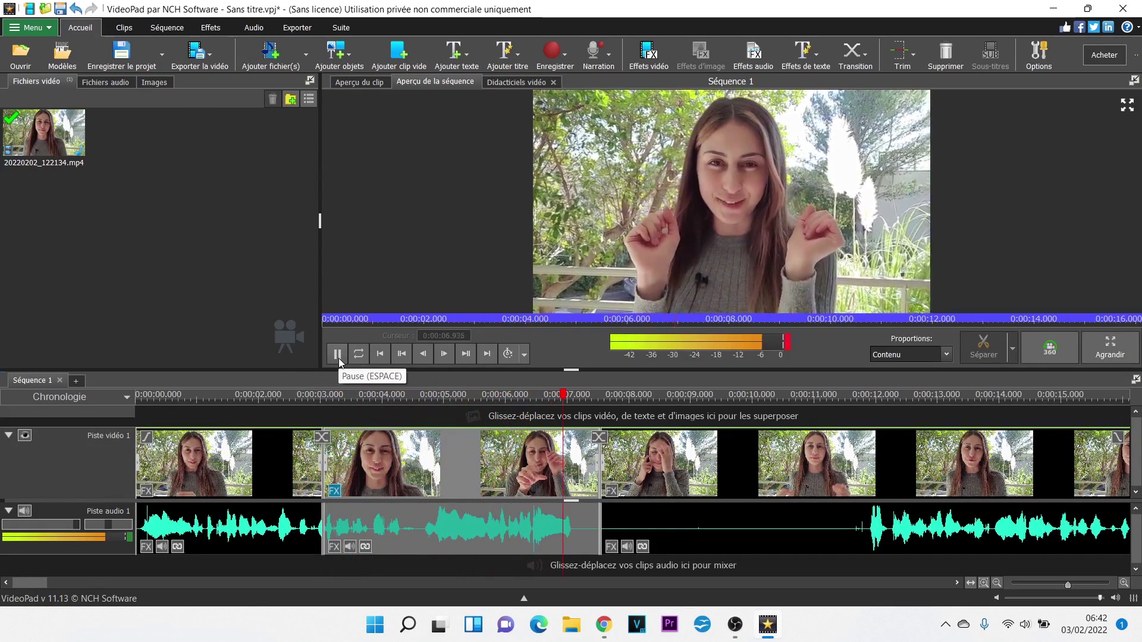
pyautogui.click(338, 356)
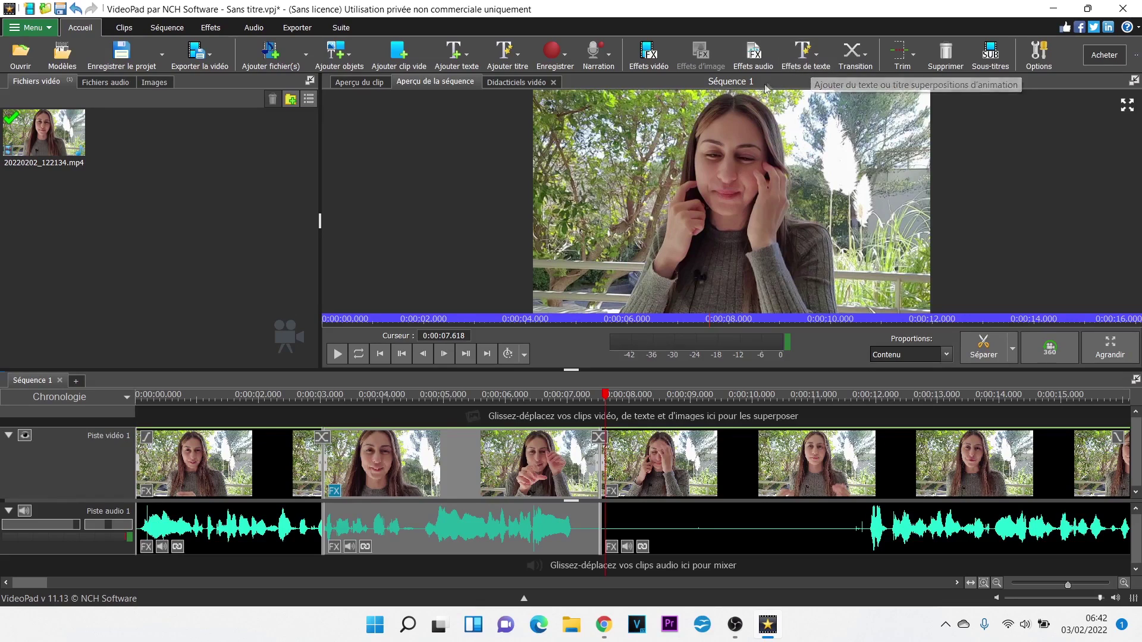
pyautogui.click(255, 486)
pyautogui.click(457, 54)
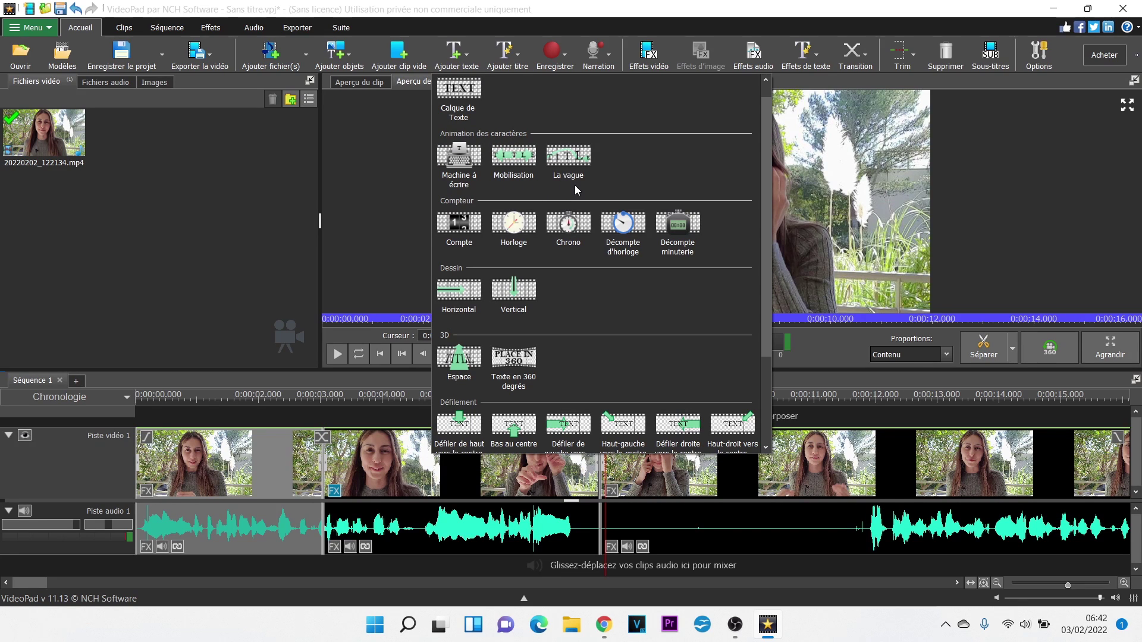
# Step: Add a Dactylo typewriter title reading 'Voici le texte' on a new video track and play it
pyautogui.click(458, 163)
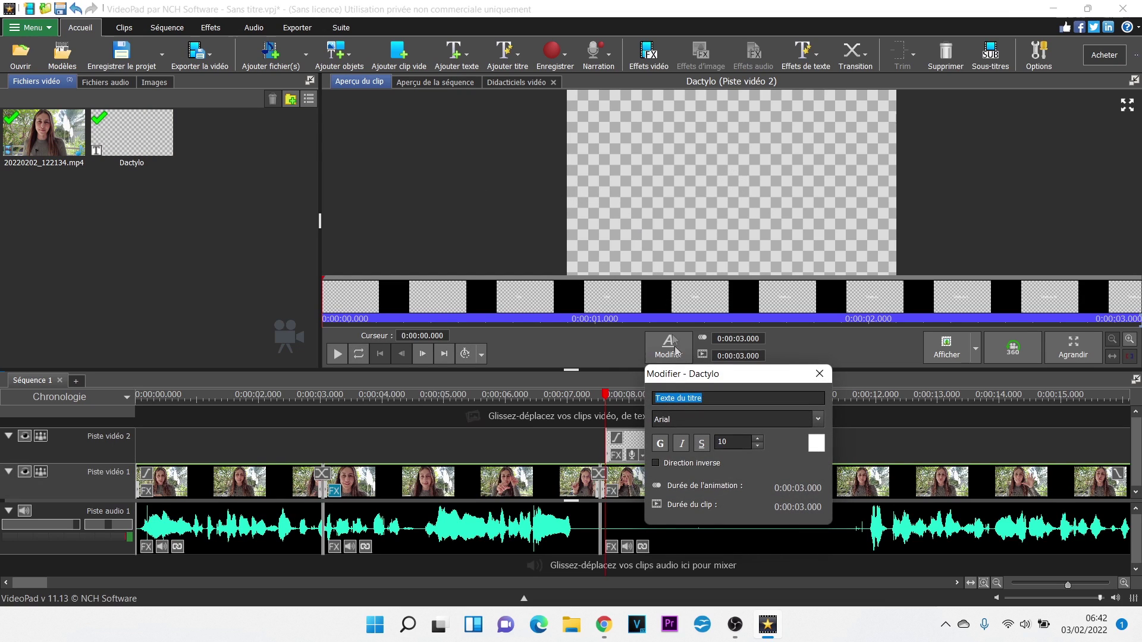
pyautogui.press('BackSpace')
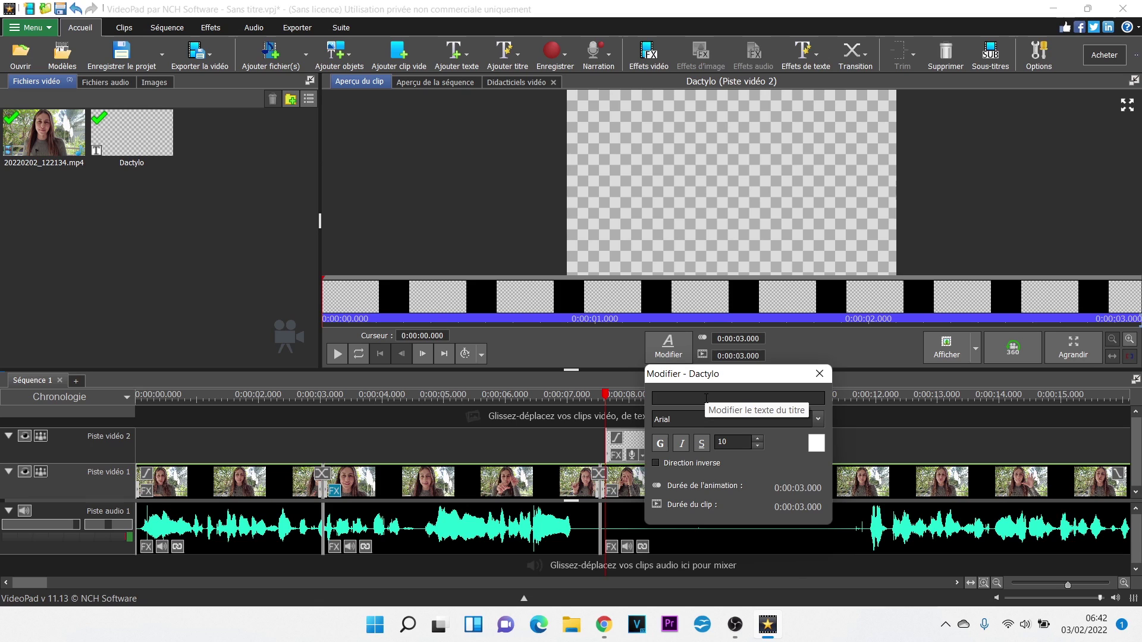
pyautogui.write('Voici')
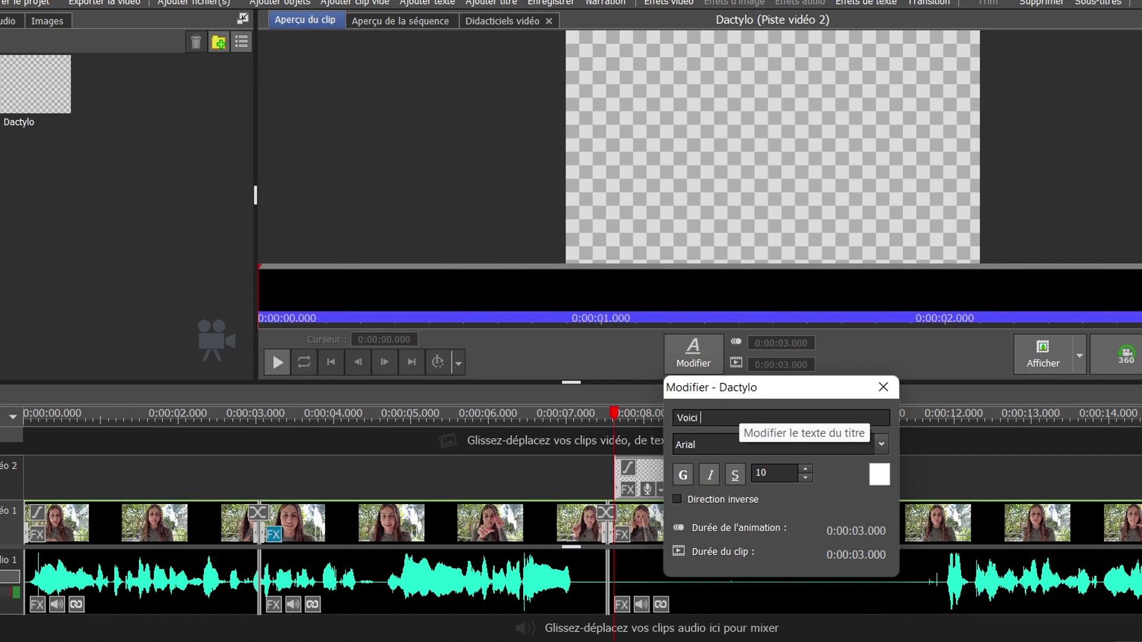
pyautogui.write(' le texte')
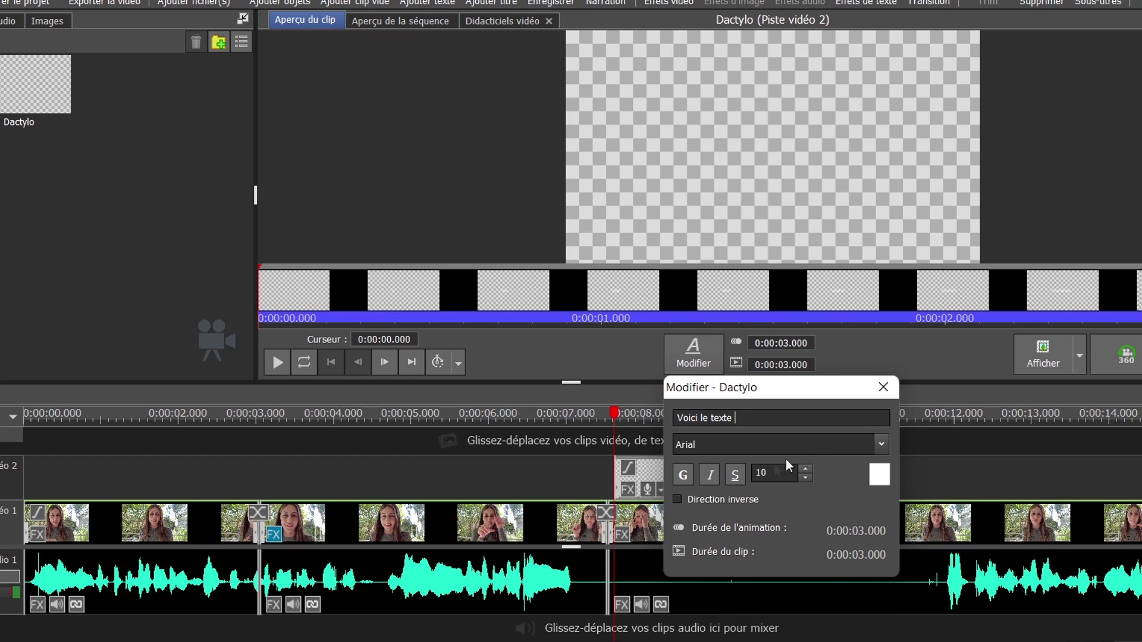
pyautogui.click(884, 387)
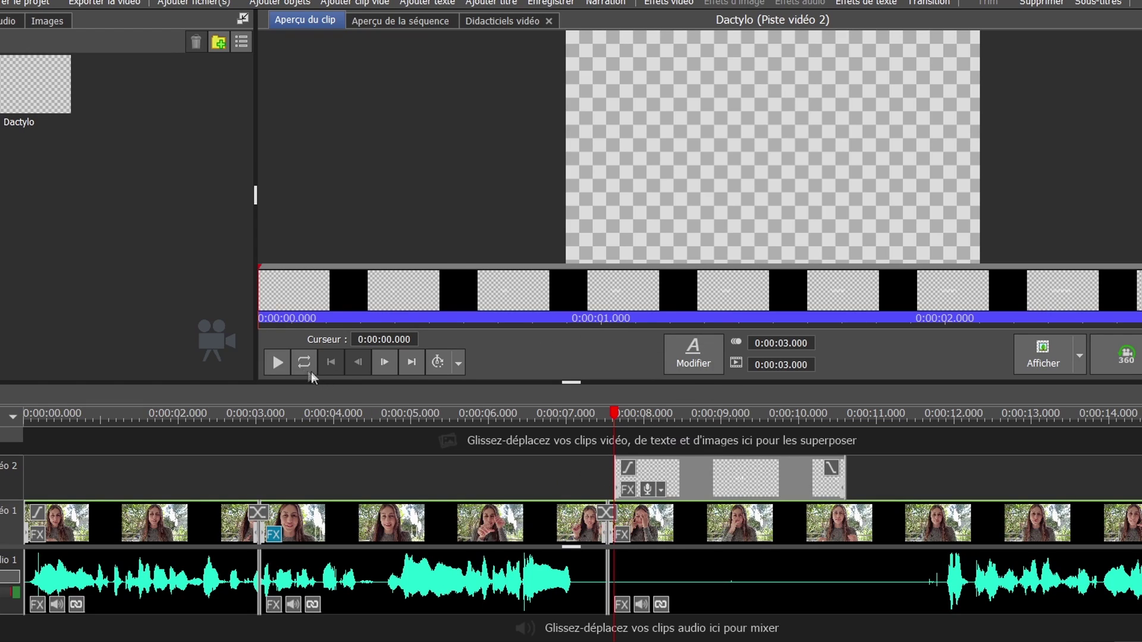
pyautogui.click(277, 362)
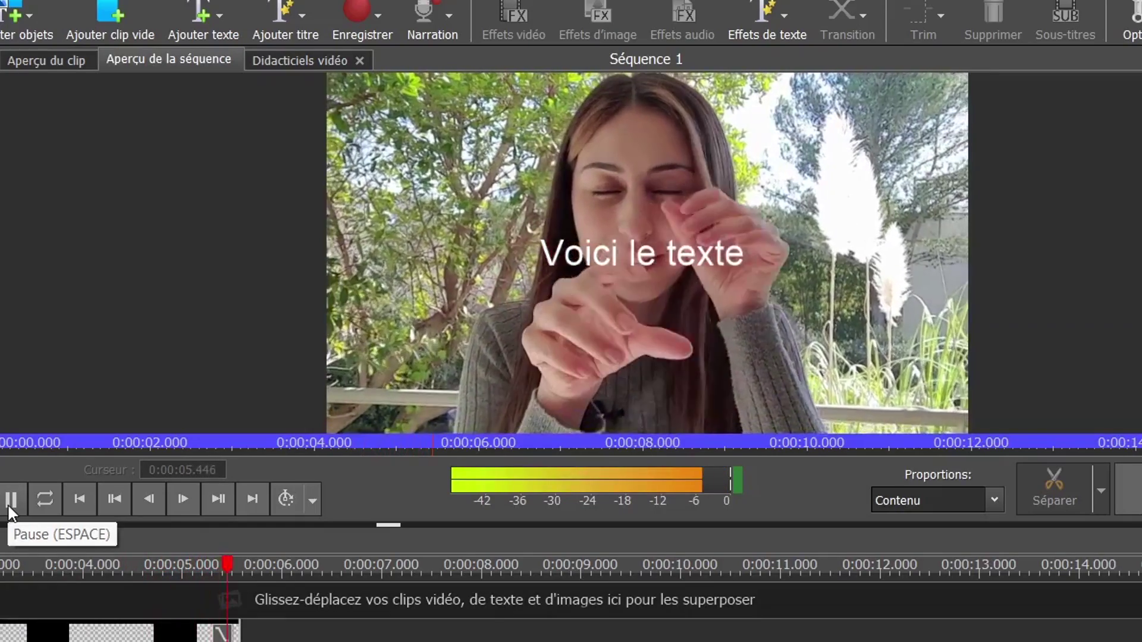
# Step: Trim the 'Voici le texte' clip on Piste vidéo 2 to roughly 1.5 seconds near 3 s
pyautogui.click(7, 503)
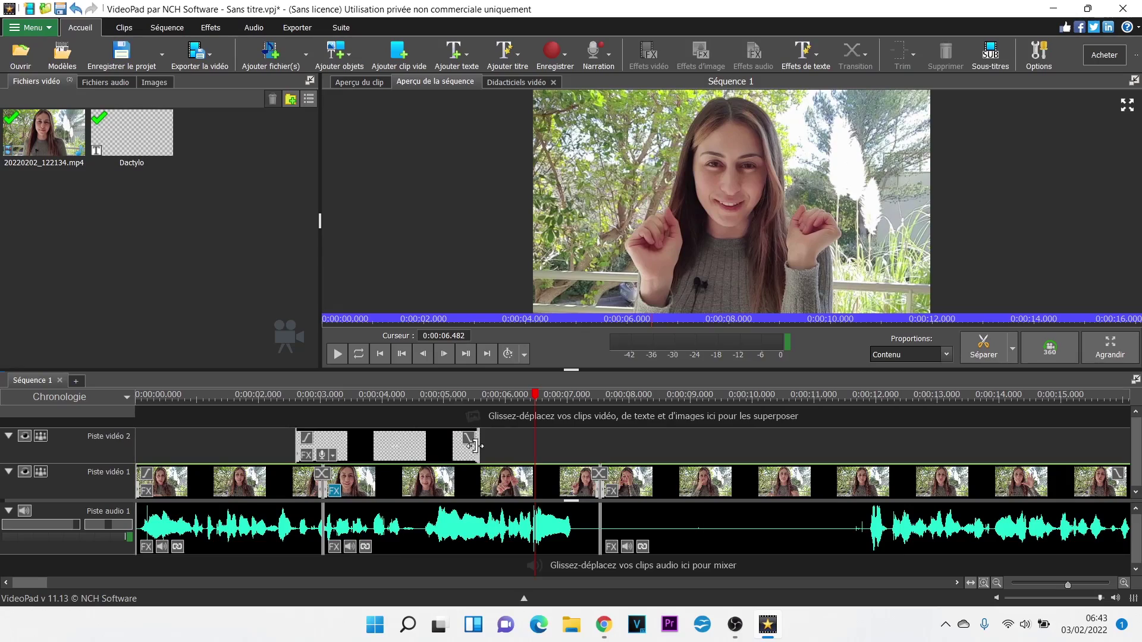
pyautogui.moveTo(474, 446); pyautogui.dragTo(717, 447)
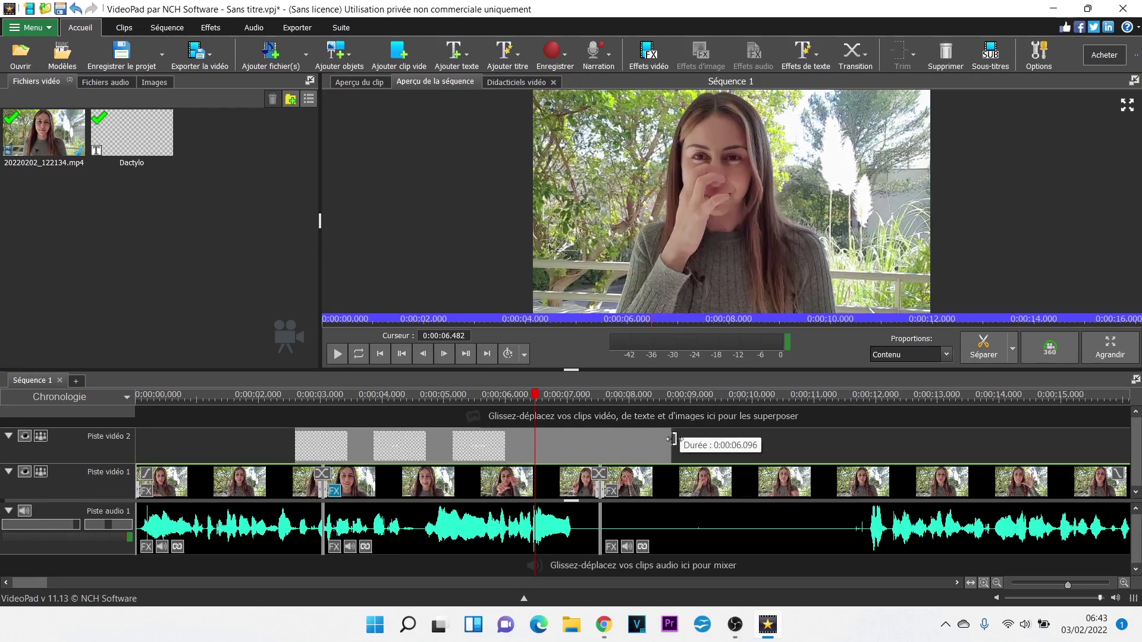
pyautogui.moveTo(717, 448); pyautogui.dragTo(384, 453)
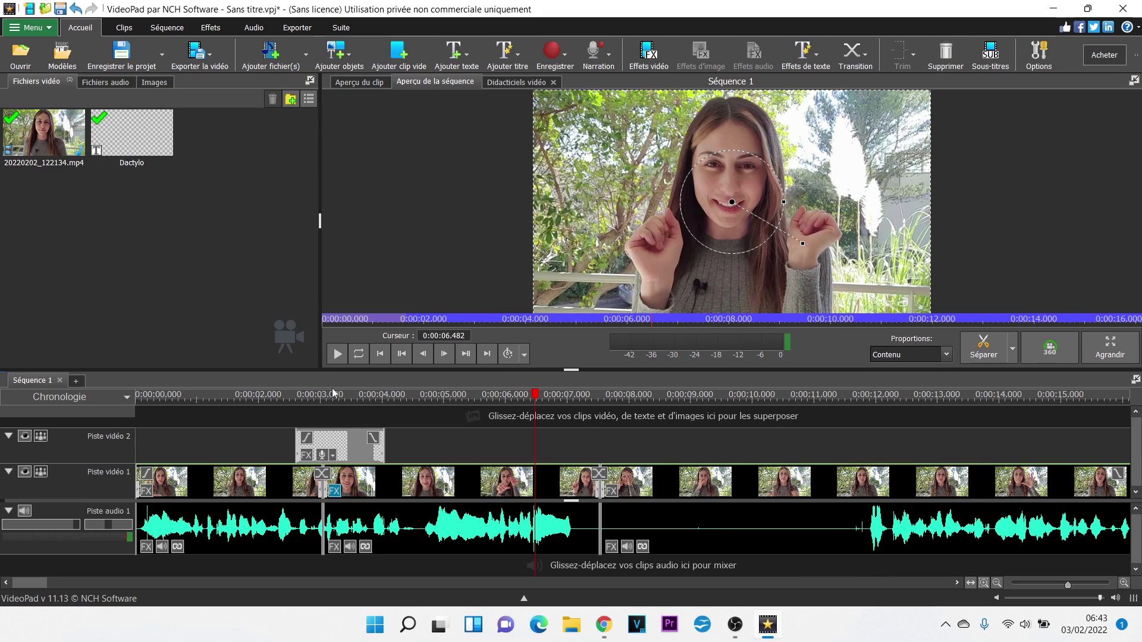
pyautogui.click(337, 413)
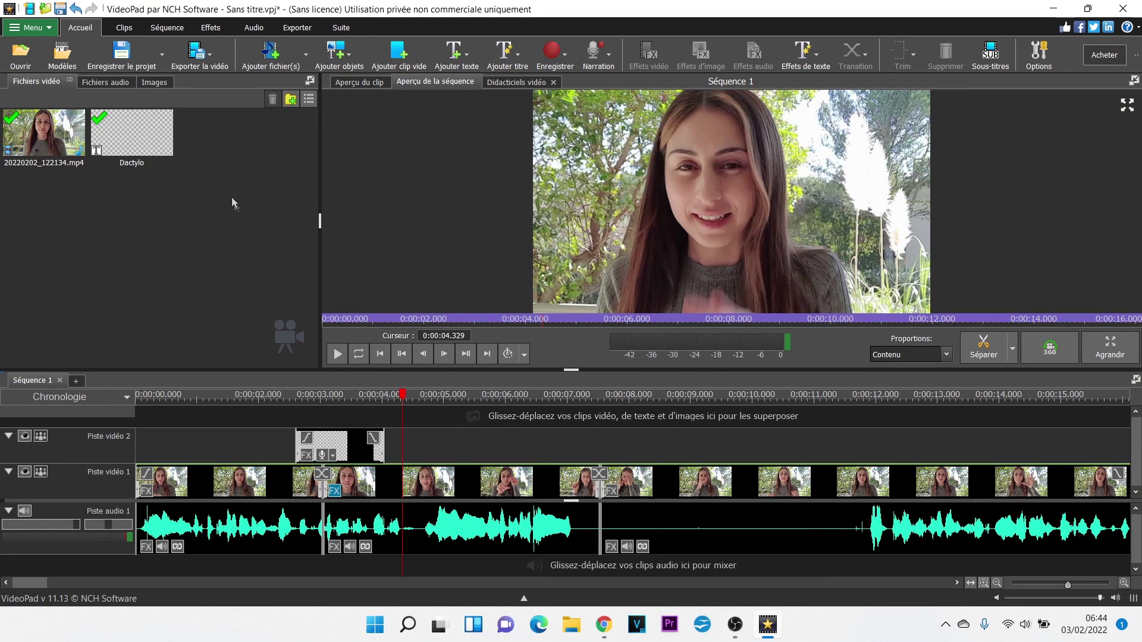
# Step: Choose the 'Image de marque' intro template from the Assistant template gallery
pyautogui.click(59, 57)
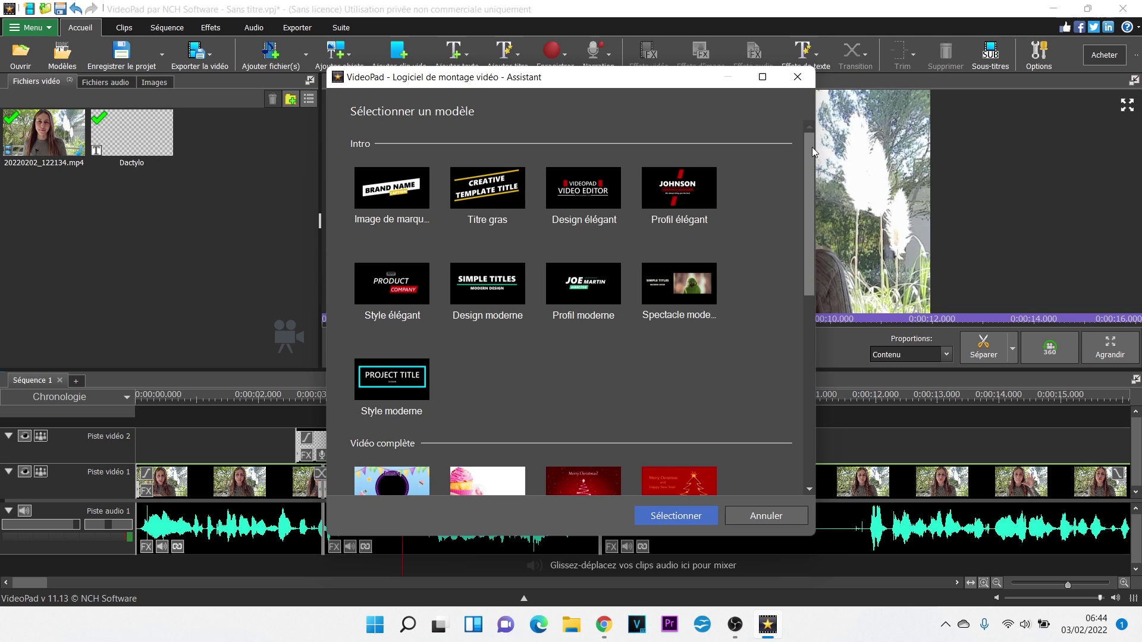
pyautogui.moveTo(811, 147); pyautogui.dragTo(790, 257)
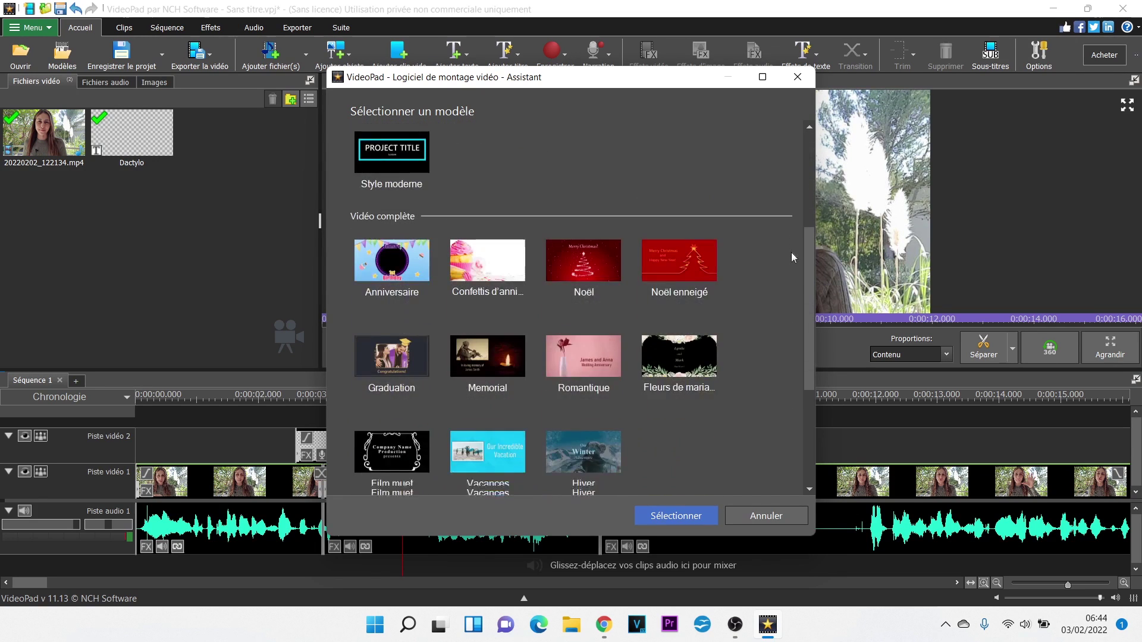
pyautogui.moveTo(790, 257); pyautogui.dragTo(779, 346)
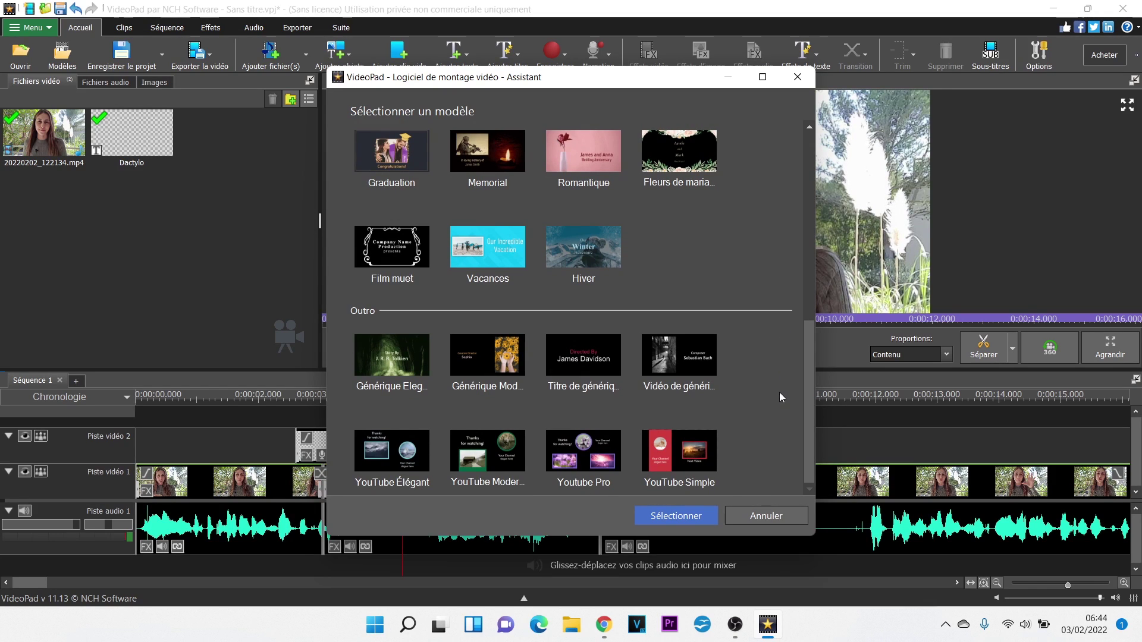
pyautogui.moveTo(781, 397); pyautogui.dragTo(803, 120)
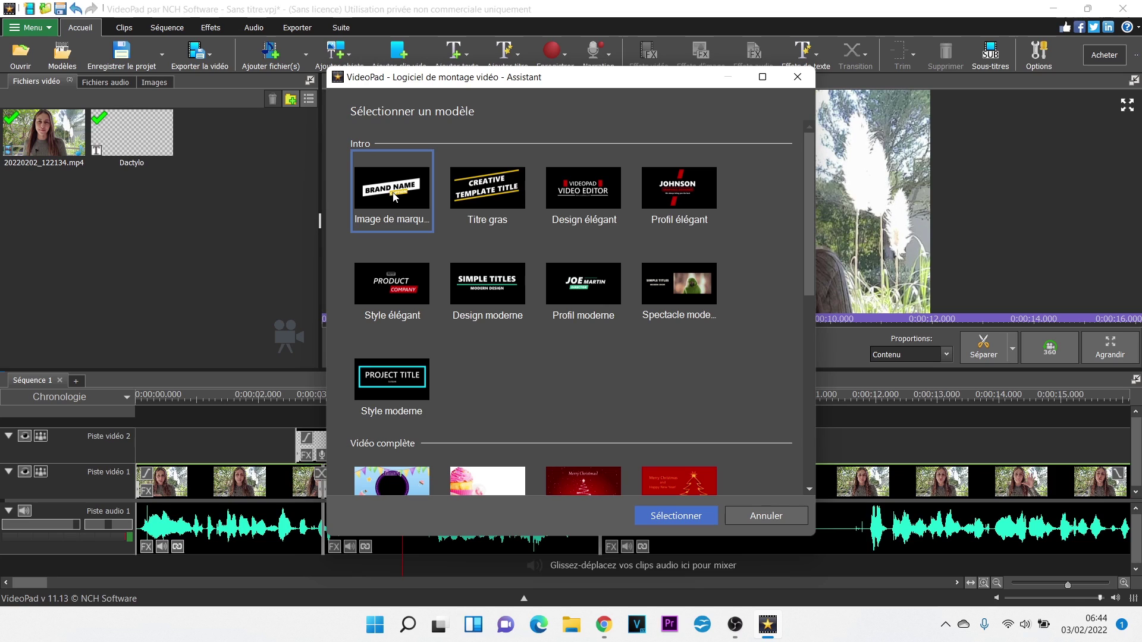
pyautogui.click(668, 516)
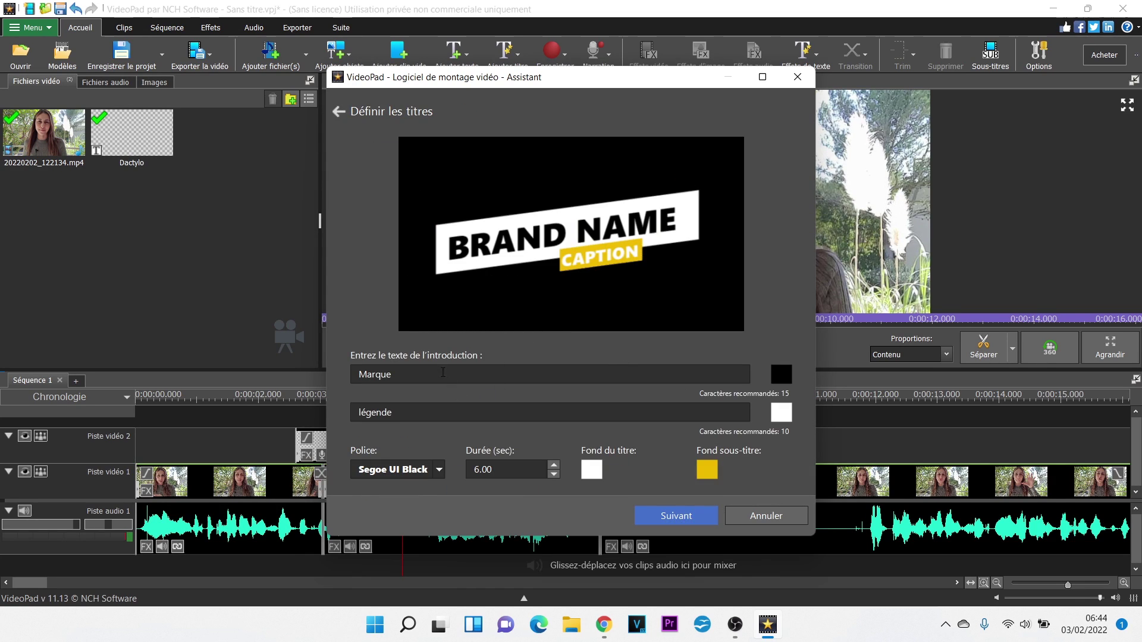
# Step: Set the intro title to the presenter's first name and the caption to 'Bellevita', then reach the preview
pyautogui.doubleClick(442, 374)
pyautogui.press('BackSpace')
pyautogui.write('Ophélie')
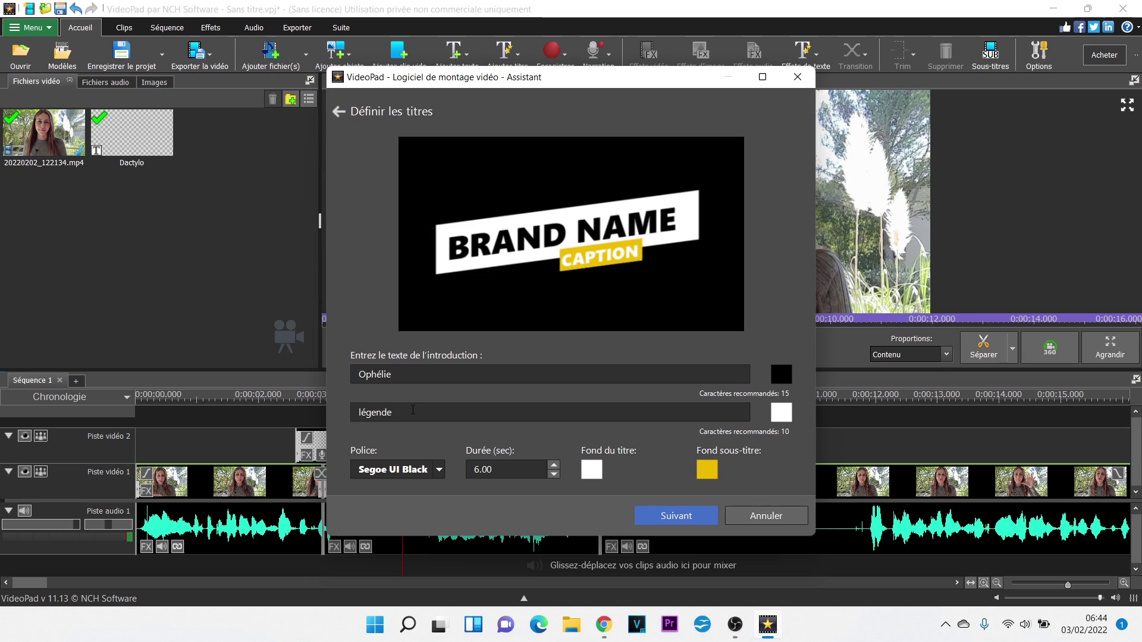
pyautogui.write('Bellevita')
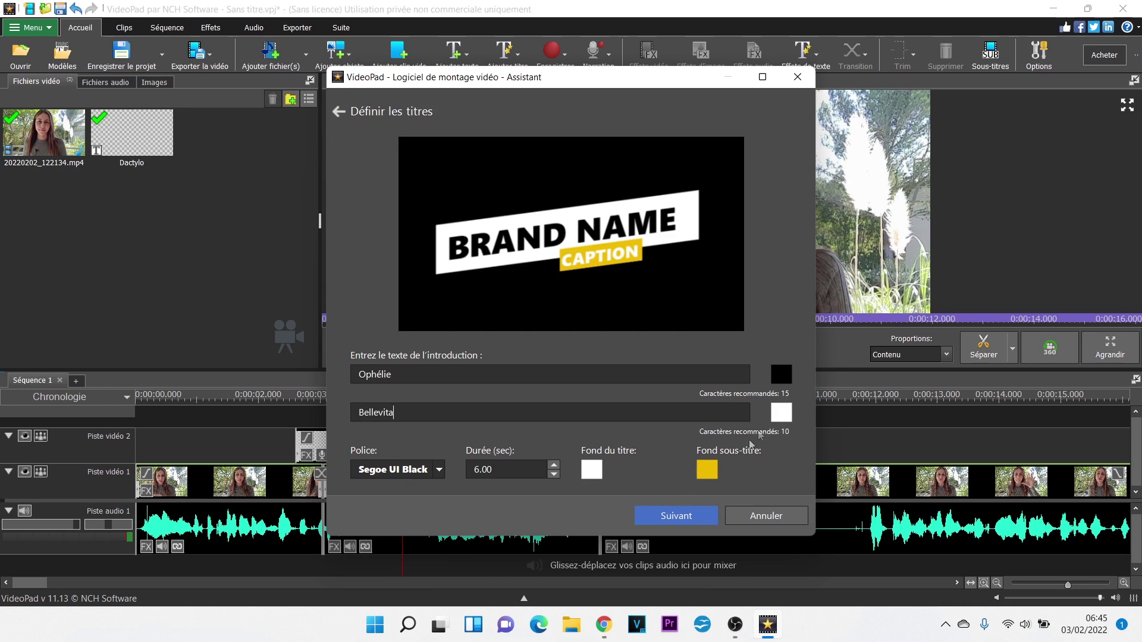
pyautogui.click(672, 518)
pyautogui.click(674, 519)
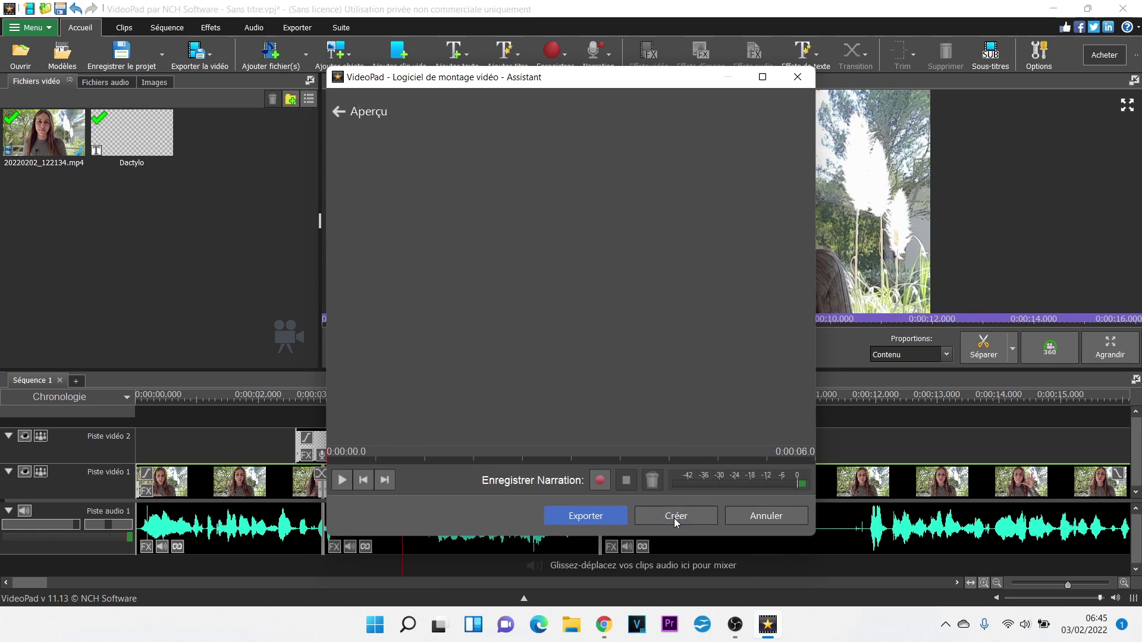
# Step: Create Séquence 2 with the 6-second Bellevita intro and play it back to preview
pyautogui.click(674, 518)
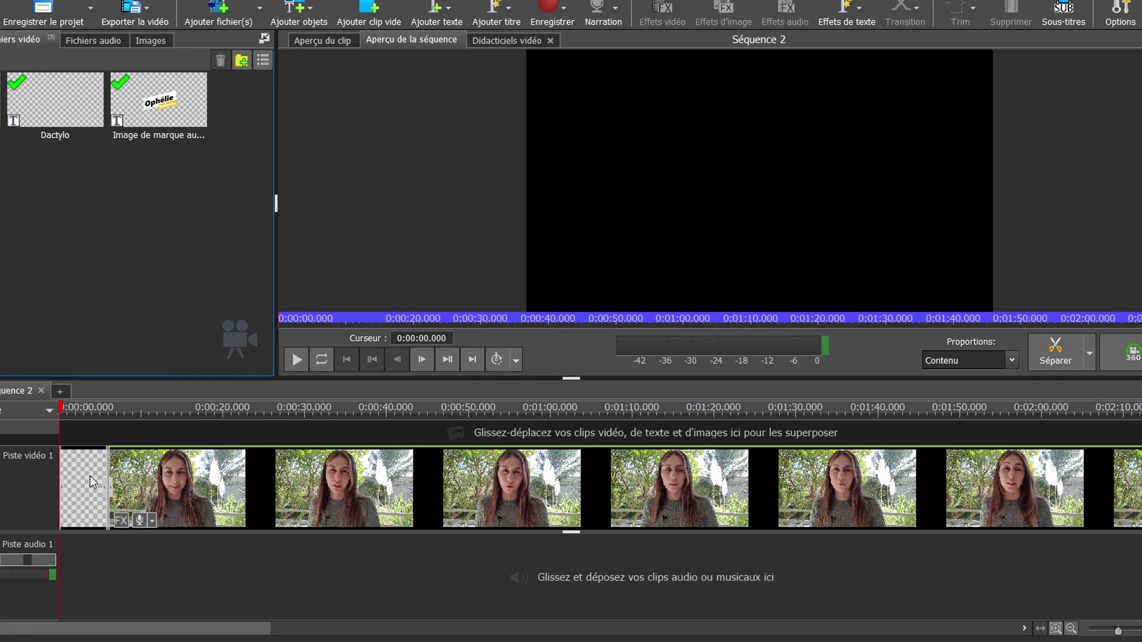
pyautogui.moveTo(91, 476)
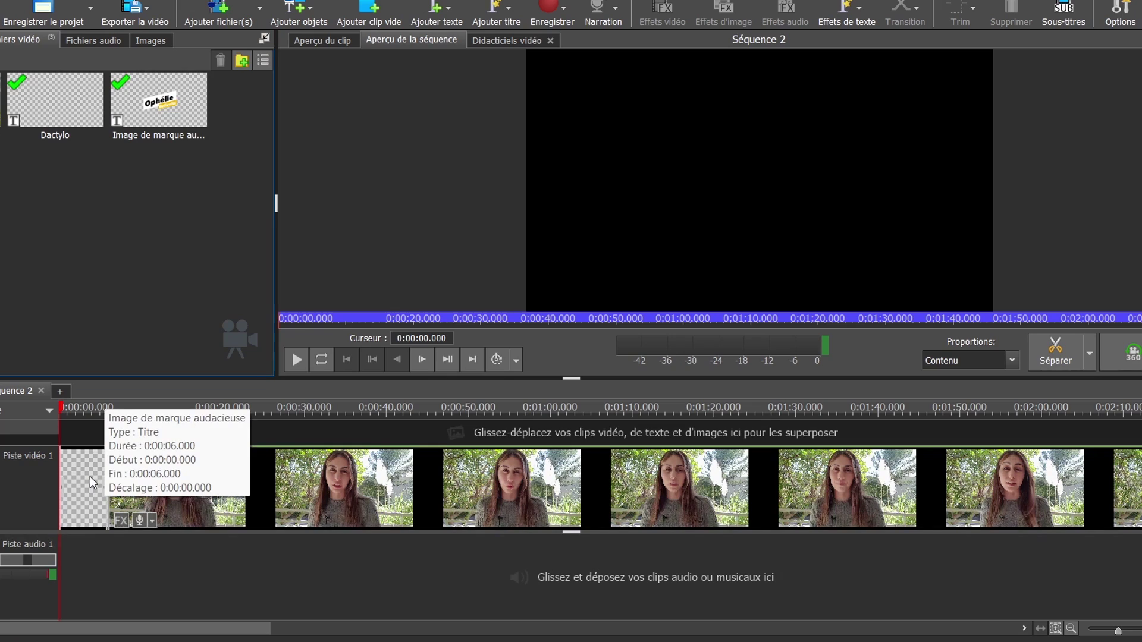
pyautogui.click(294, 362)
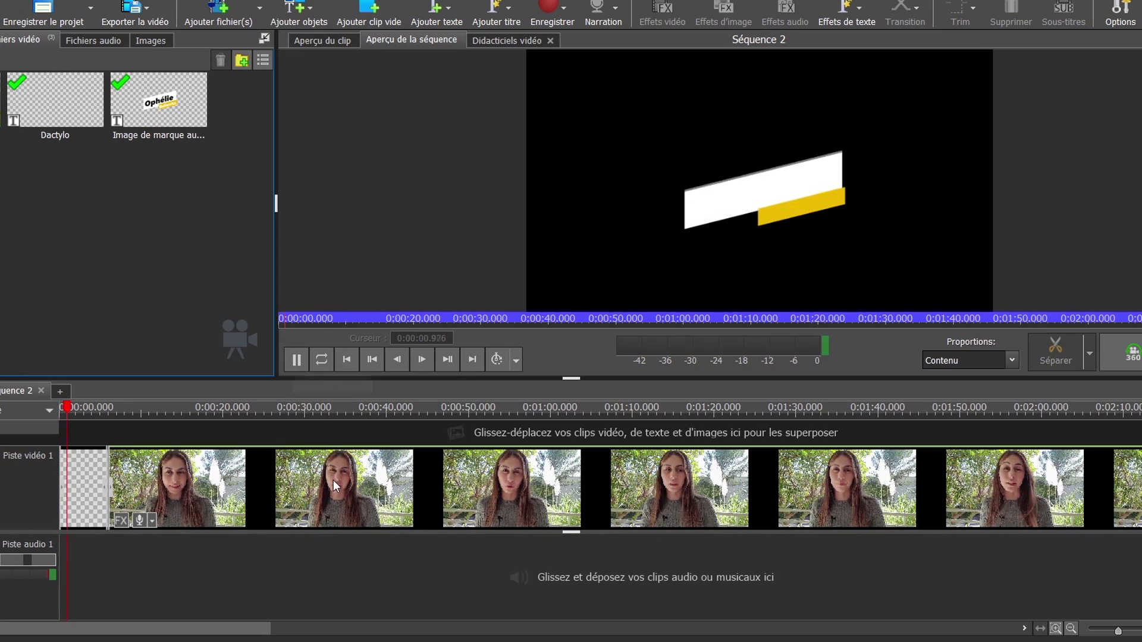
pyautogui.moveTo(335, 472)
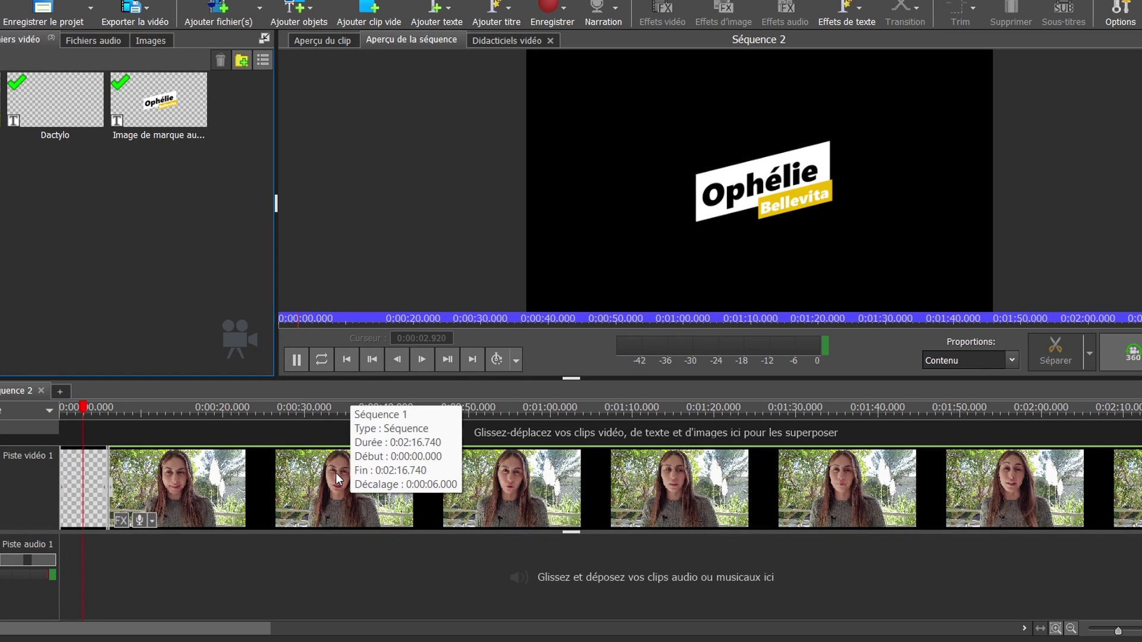
pyautogui.moveTo(330, 428)
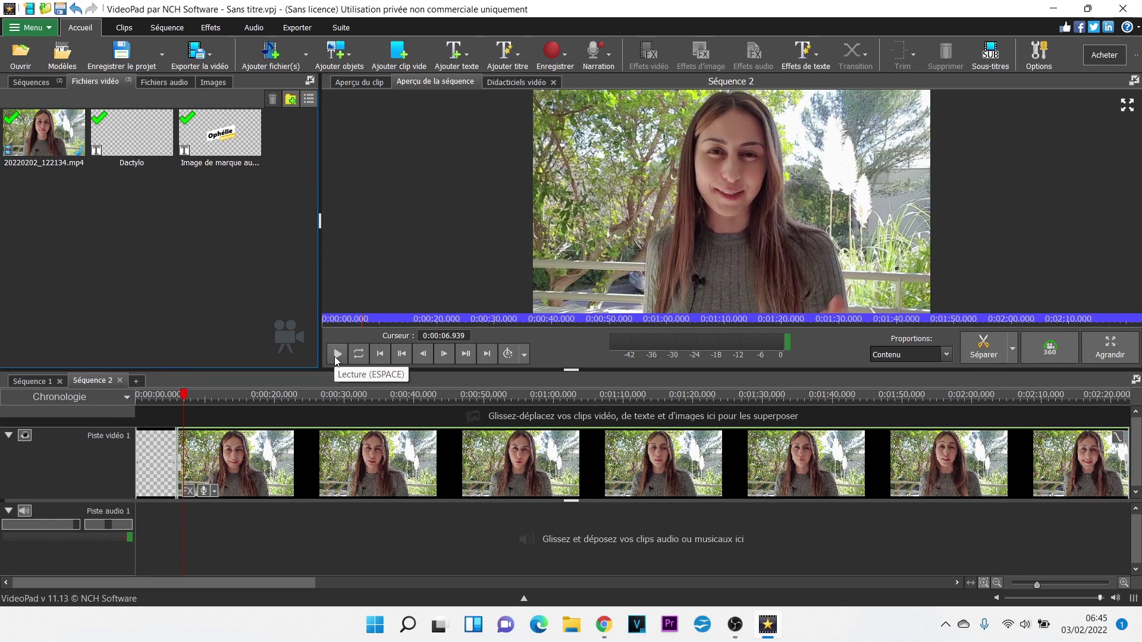
pyautogui.click(296, 360)
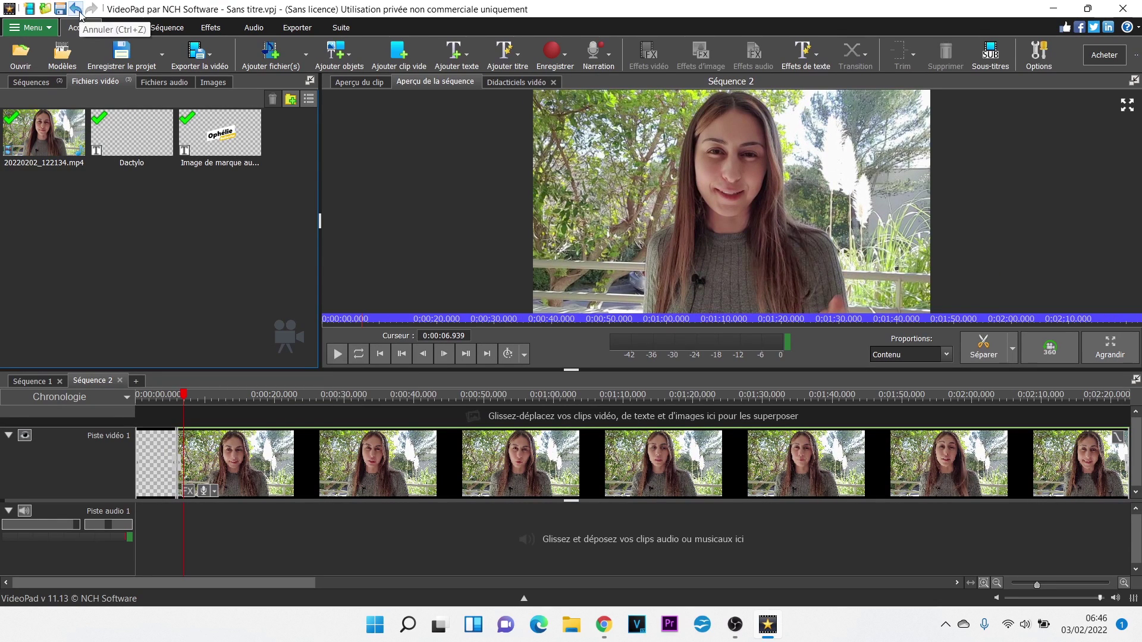
# Step: Open Menu > Exporter > YouTube…, then close the menu without exporting
pyautogui.click(44, 29)
pyautogui.moveTo(97, 186)
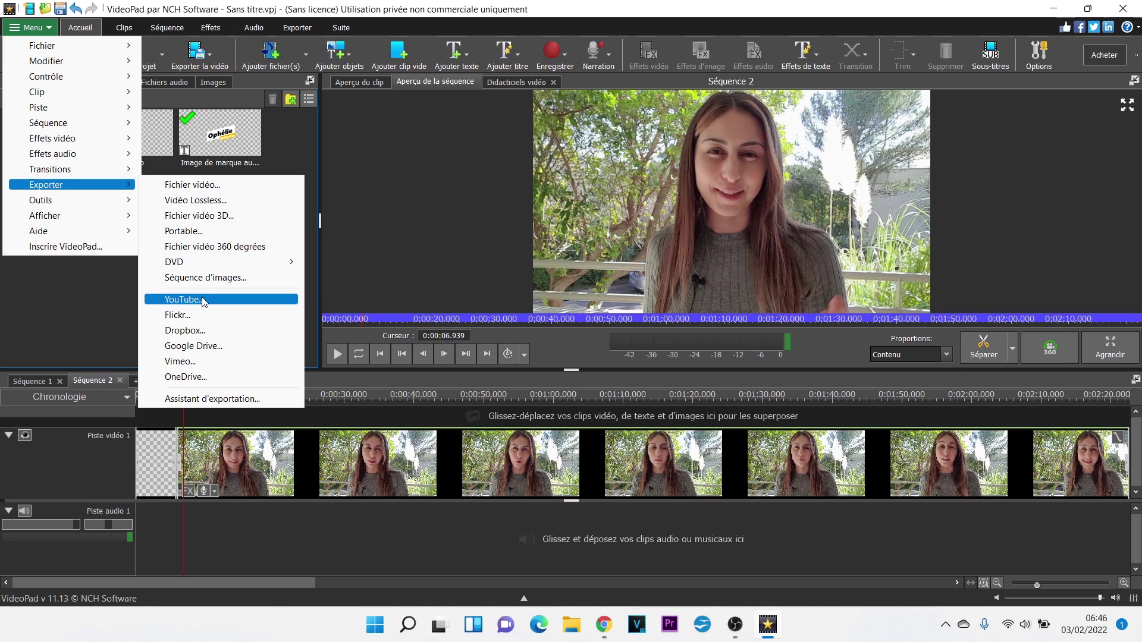
pyautogui.click(202, 300)
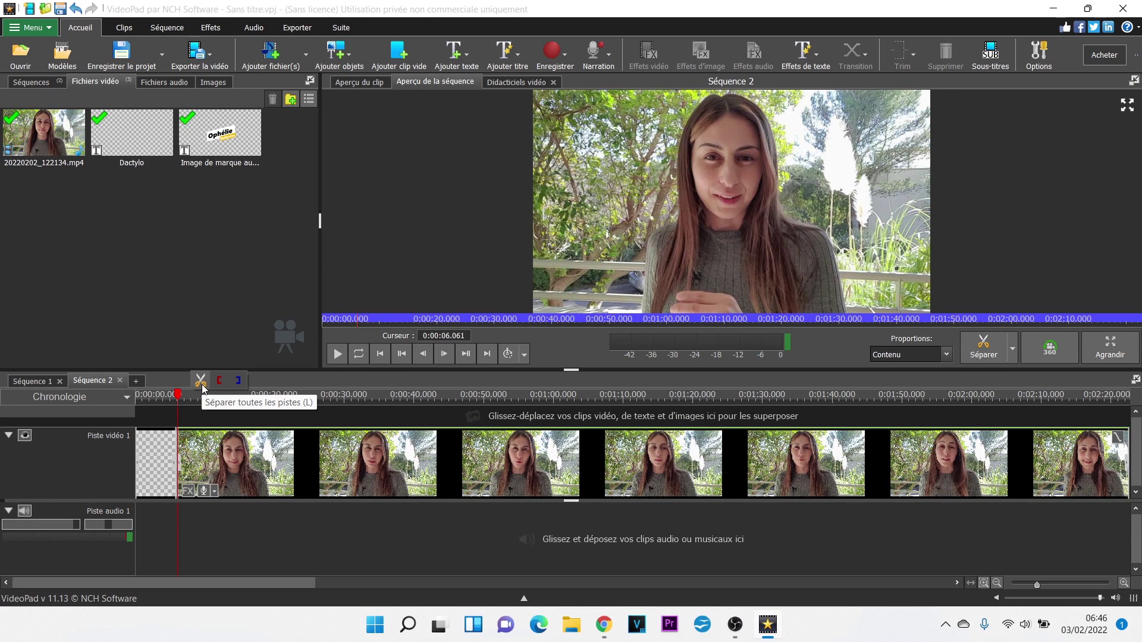
pyautogui.click(29, 28)
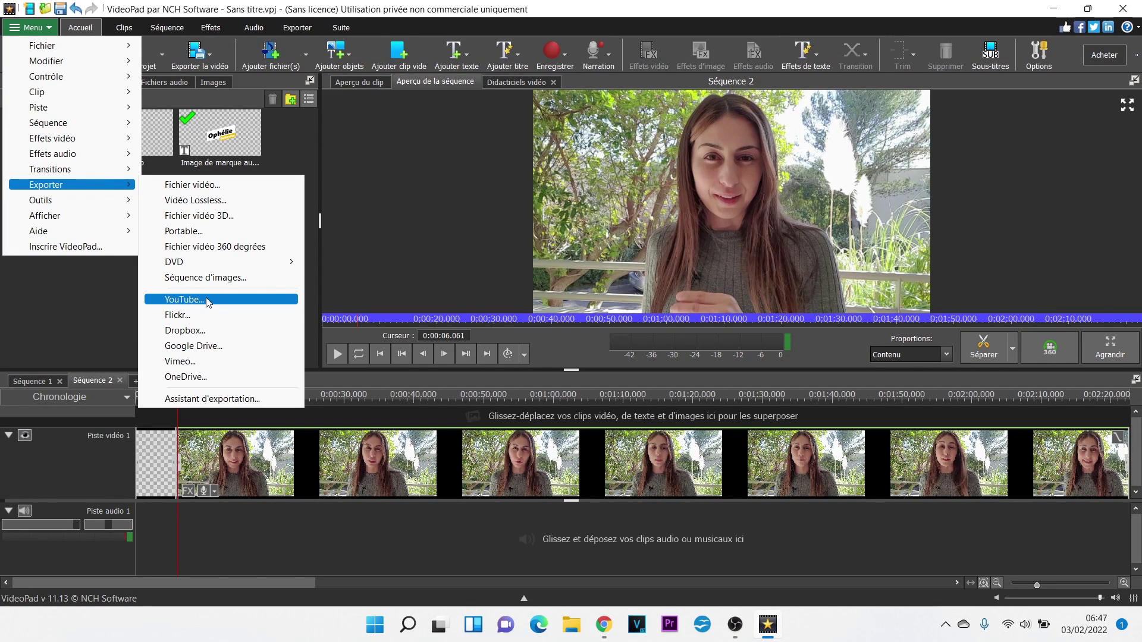
pyautogui.click(85, 302)
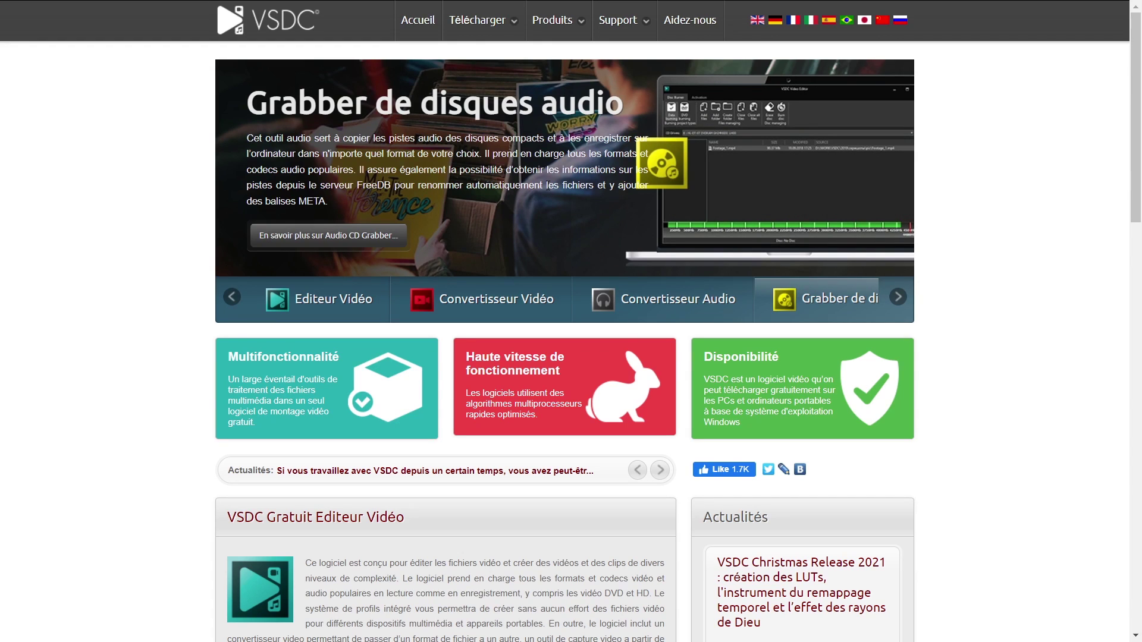
# Step: Go to the Video Editor download page under Télécharger on the VSDC site
pyautogui.moveTo(496, 27)
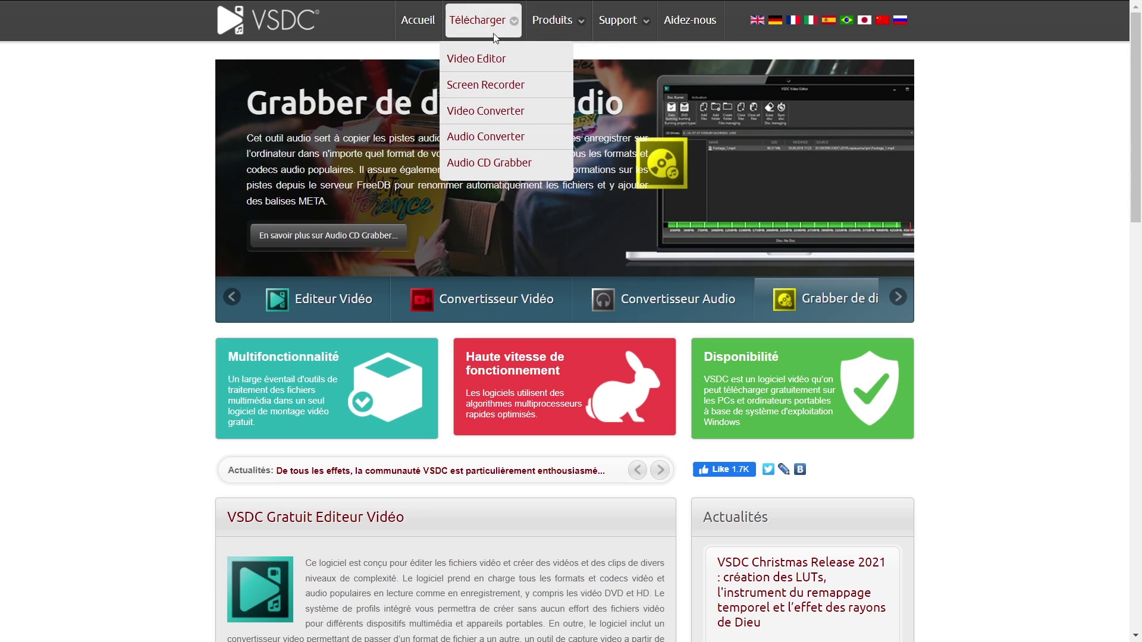
pyautogui.click(495, 60)
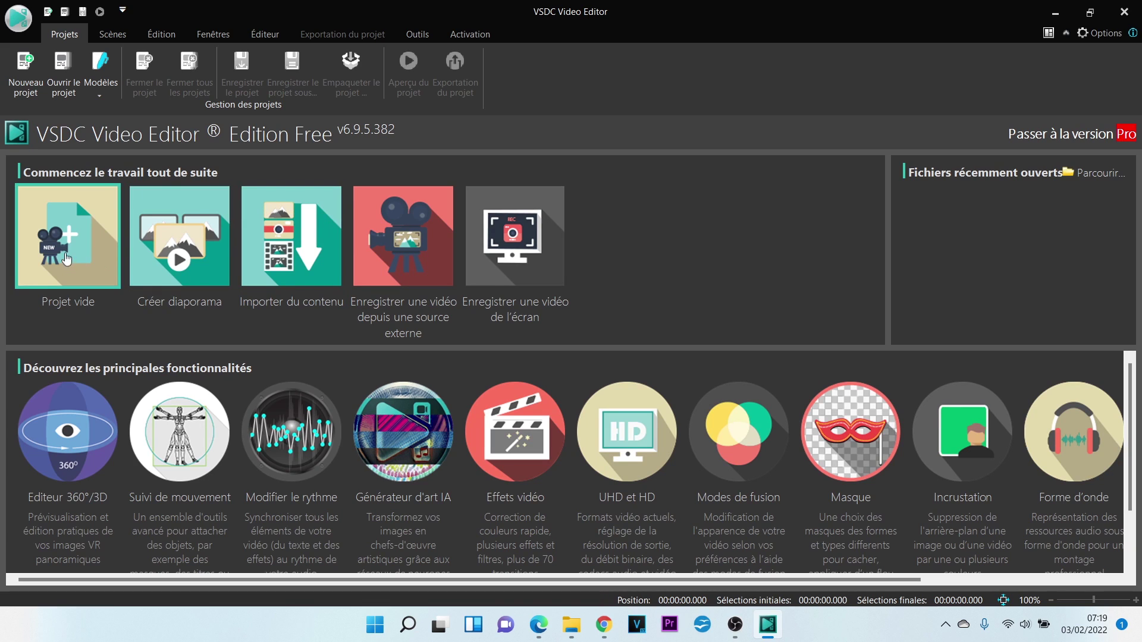
# Step: Create a blank VSDC project named 'test 1' and confirm its settings
pyautogui.click(291, 265)
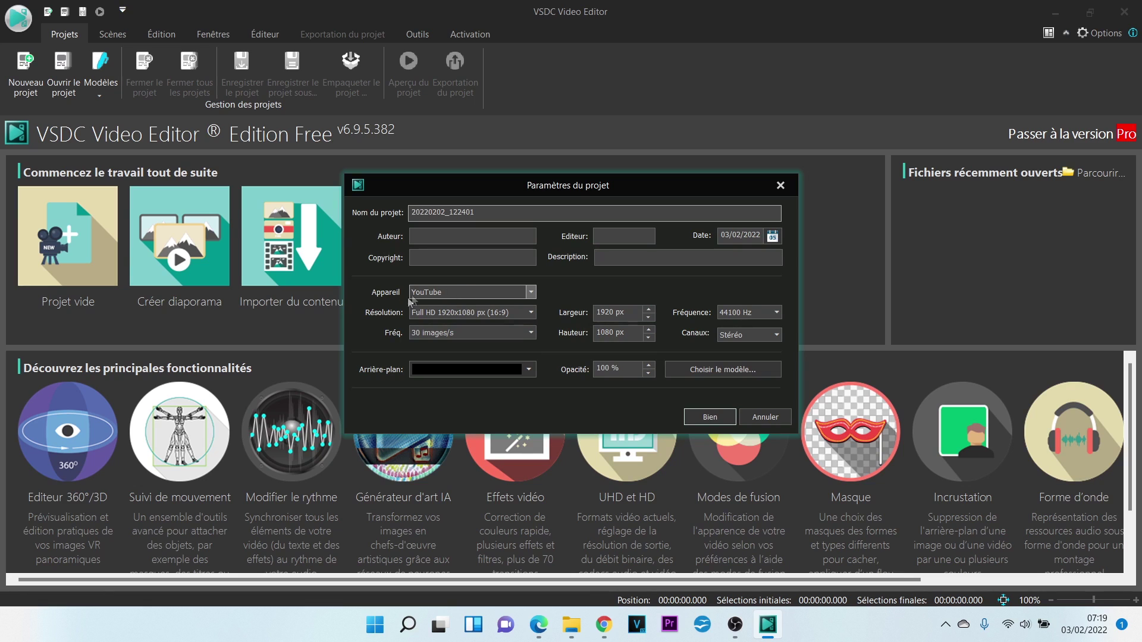
pyautogui.press('BackSpace')
pyautogui.write('test 1')
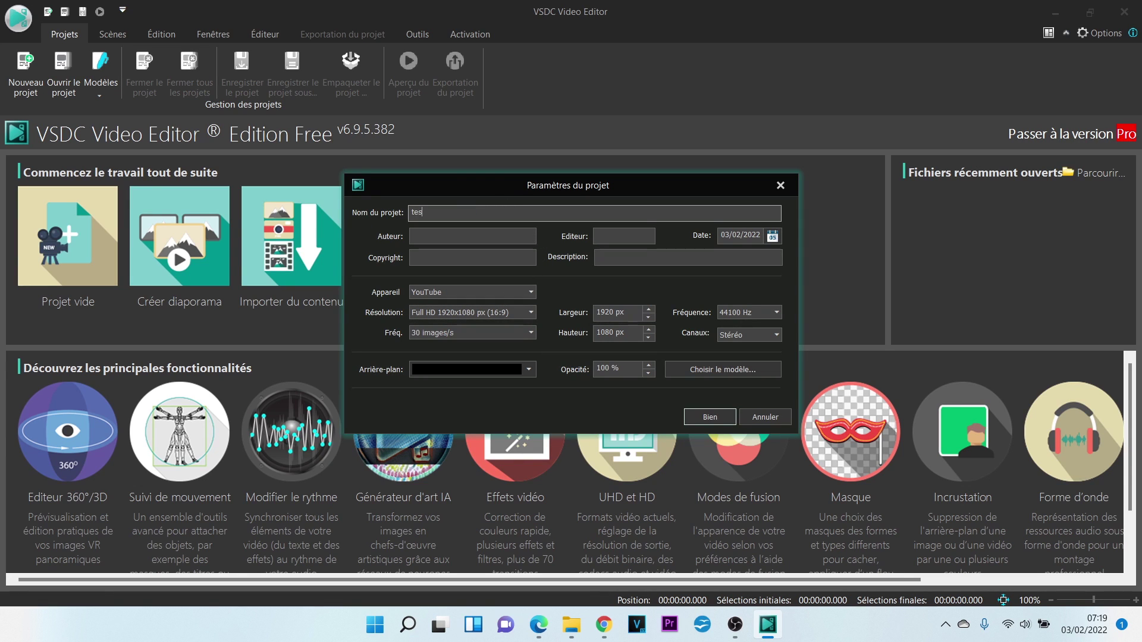
pyautogui.press('Return')
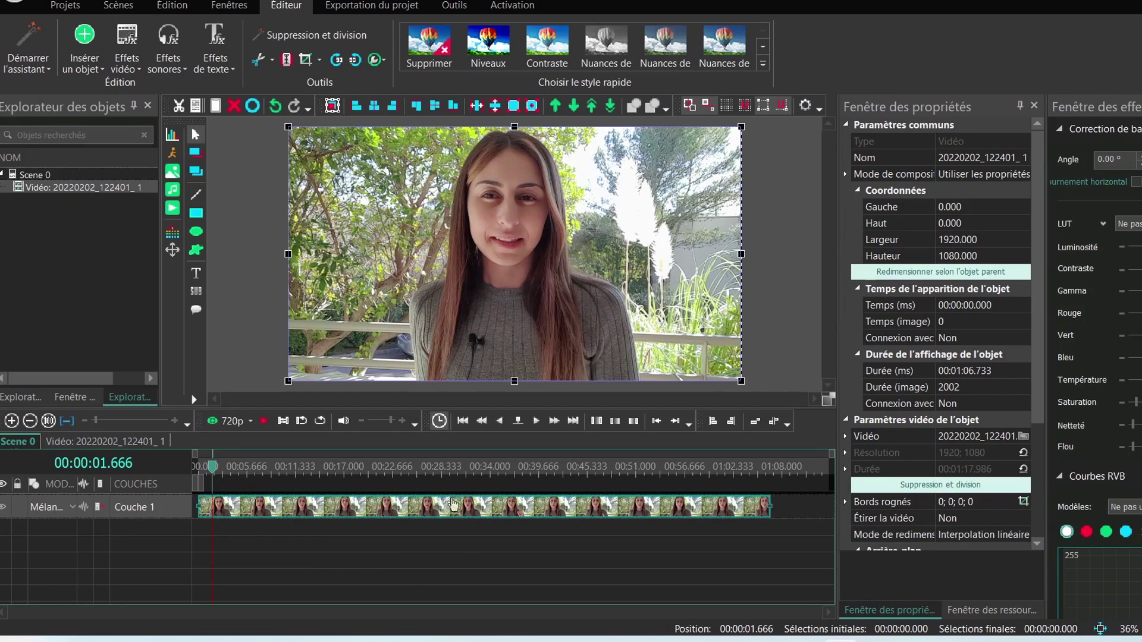
# Step: Raise the clip's brightness to 204 with the Luminosité slider
pyautogui.moveTo(432, 508)
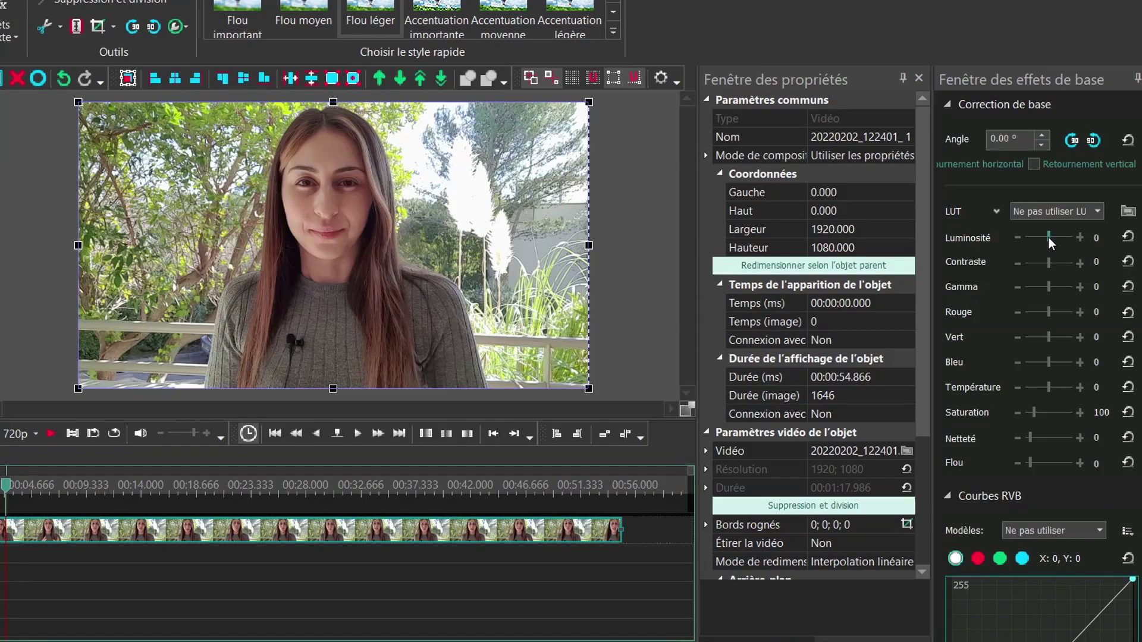
pyautogui.moveTo(1049, 238)
pyautogui.mouseDown()
pyautogui.moveTo(1061, 241)
pyautogui.moveTo(1047, 241)
pyautogui.mouseUp()
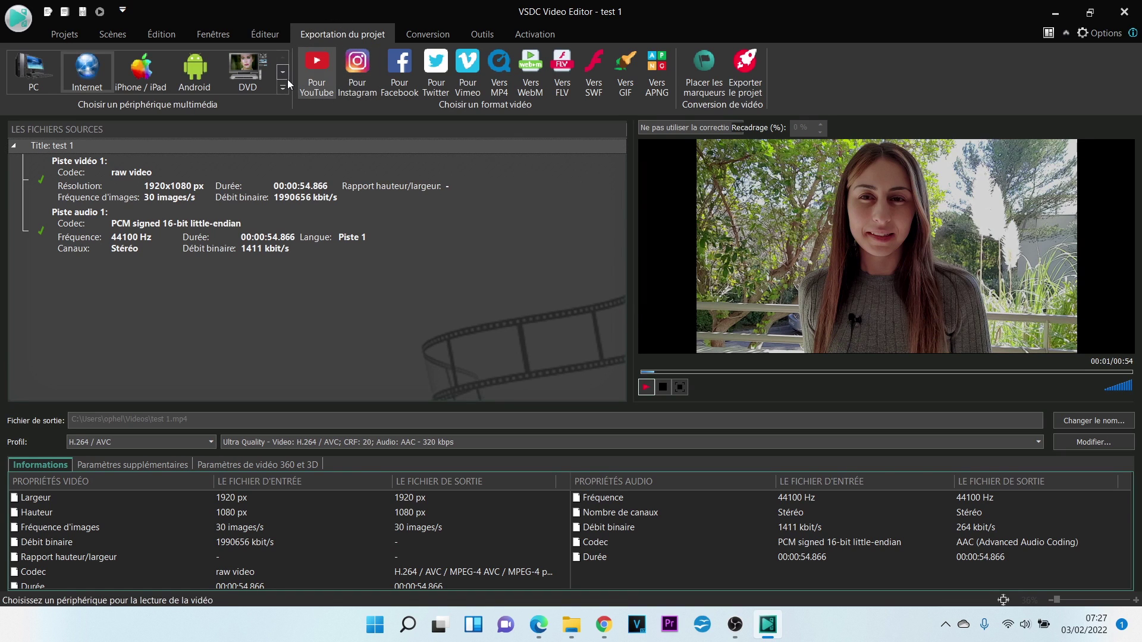
# Step: Leave the export settings and go back to the Éditeur editing view
pyautogui.click(249, 35)
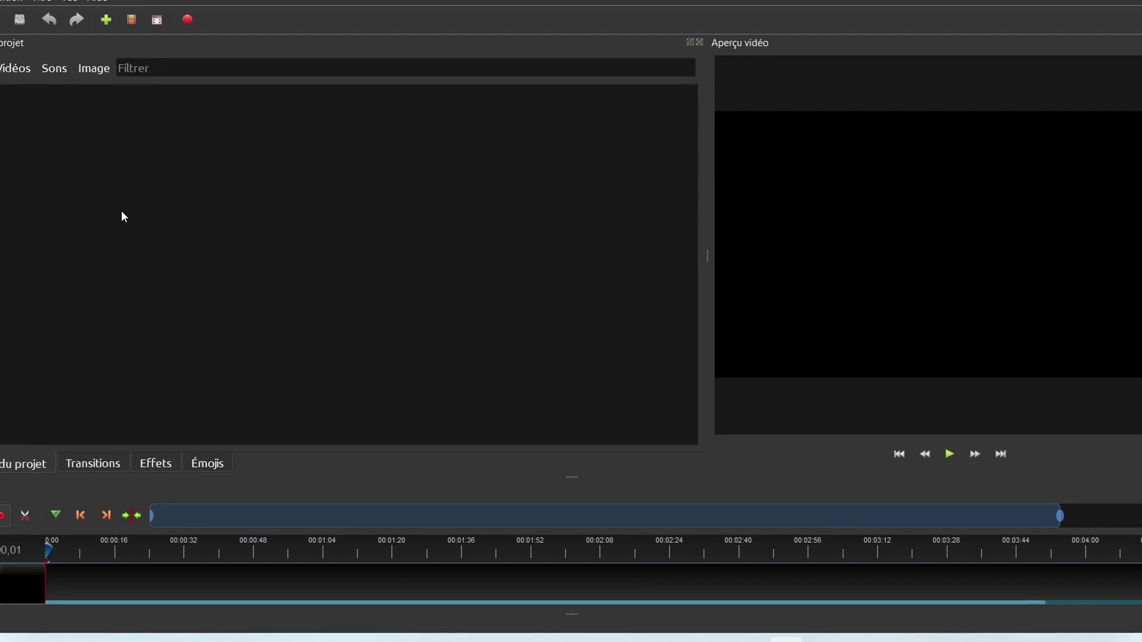
# Step: Import the talking-head video into OpenShot's project files and filter the list to video files
pyautogui.rightClick(122, 212)
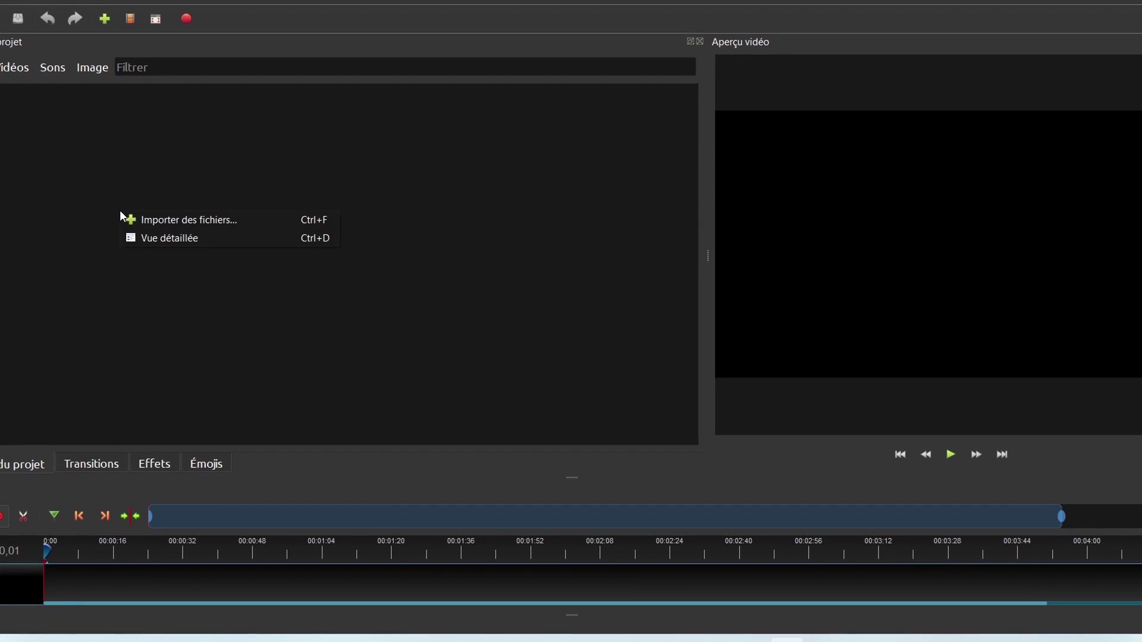
pyautogui.click(151, 222)
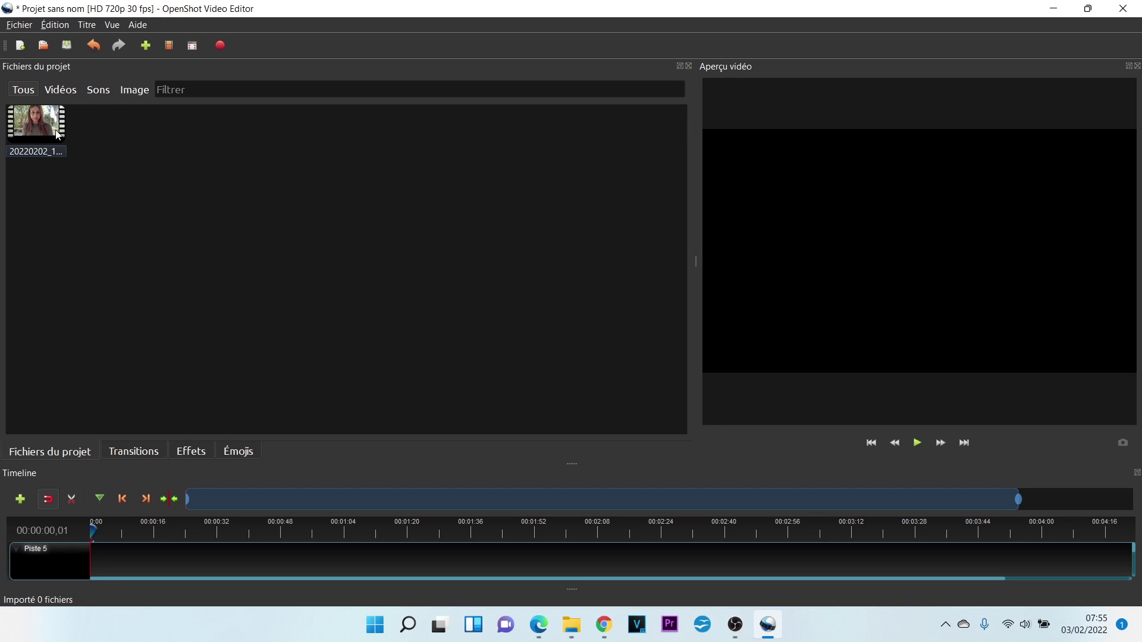
pyautogui.click(66, 92)
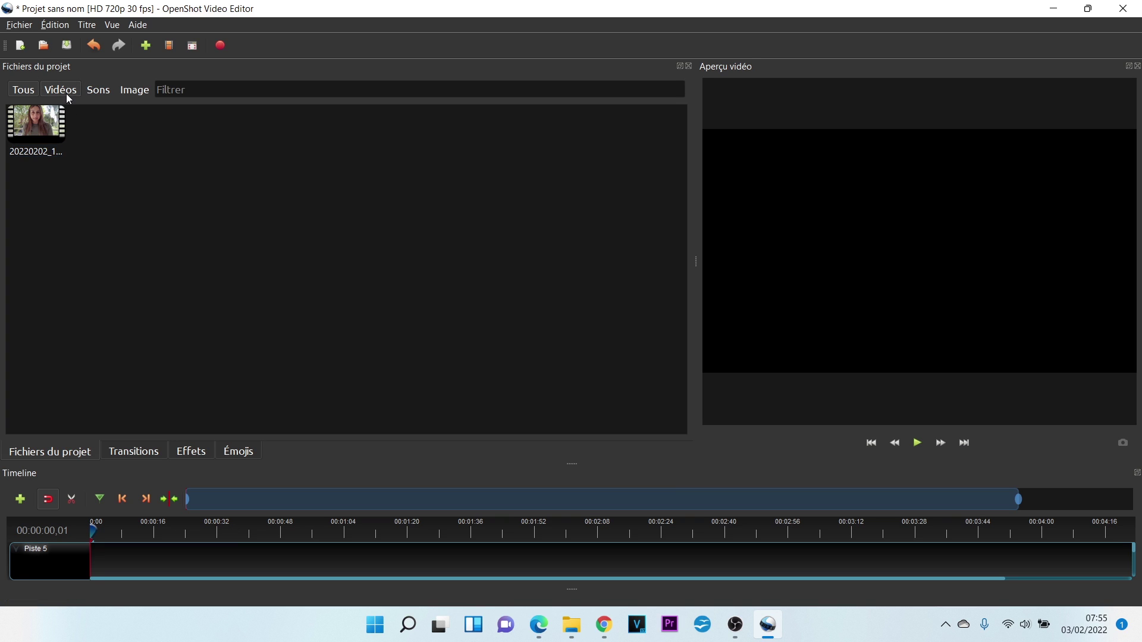
pyautogui.click(98, 96)
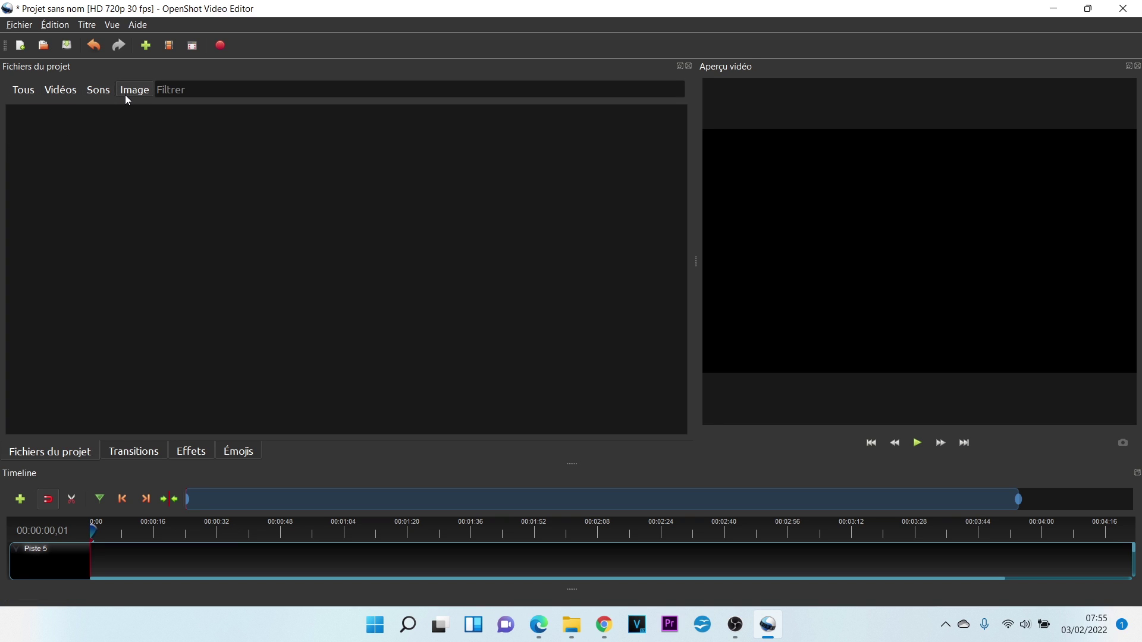
pyautogui.click(61, 91)
# Step: Place the video clip on track Piste 5 and bring up the Transitions library
pyautogui.moveTo(47, 124)
pyautogui.mouseDown()
pyautogui.moveTo(105, 570)
pyautogui.moveTo(89, 568)
pyautogui.mouseUp()
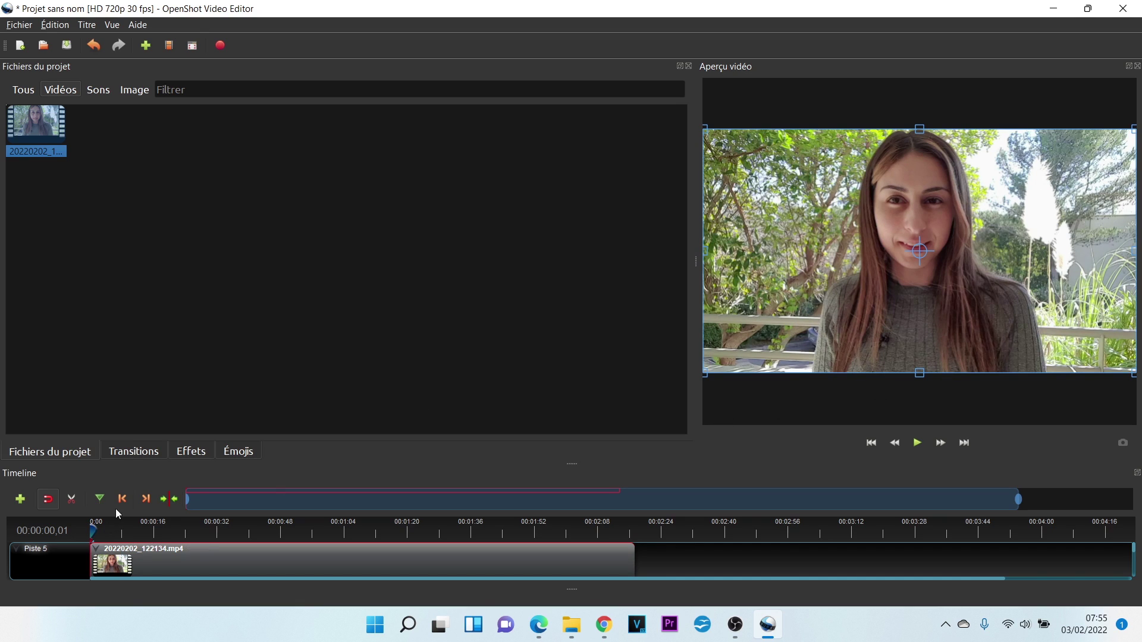
pyautogui.click(133, 455)
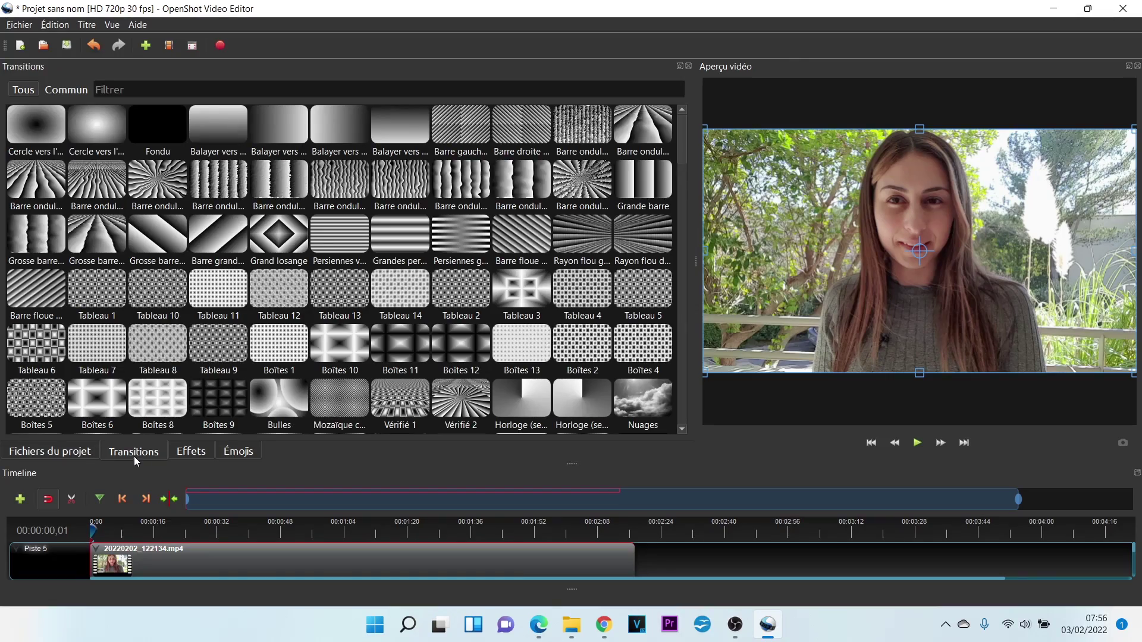
pyautogui.moveTo(682, 134); pyautogui.dragTo(682, 378)
# Step: Switch from the effects library back to Fichiers du projet and deselect the video file
pyautogui.moveTo(191, 452); pyautogui.dragTo(241, 452)
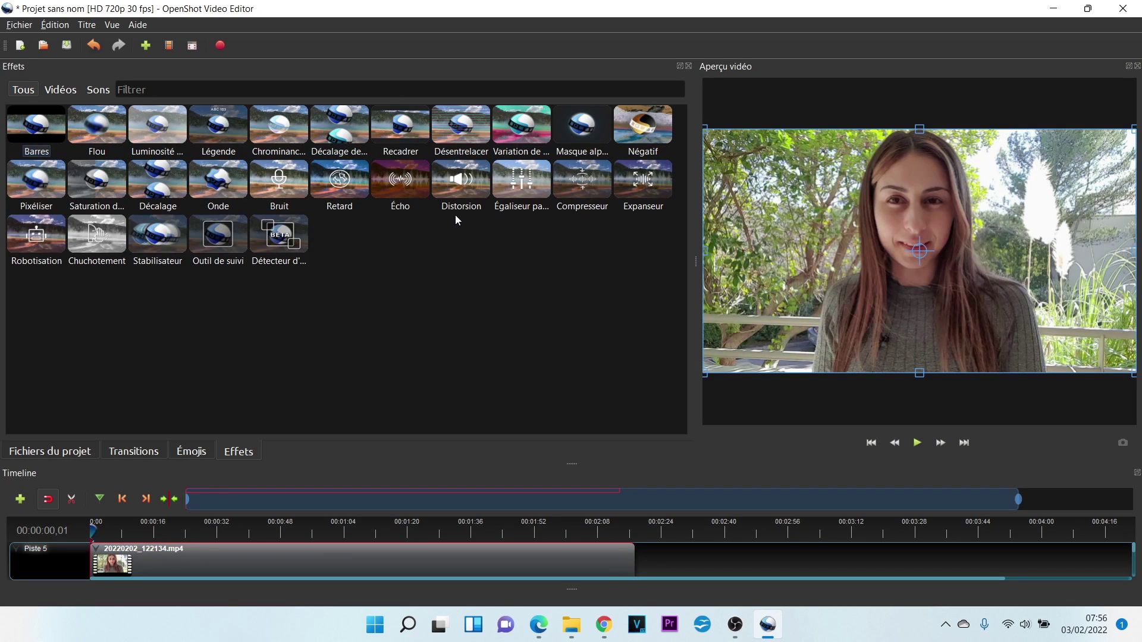
pyautogui.click(194, 456)
pyautogui.click(58, 455)
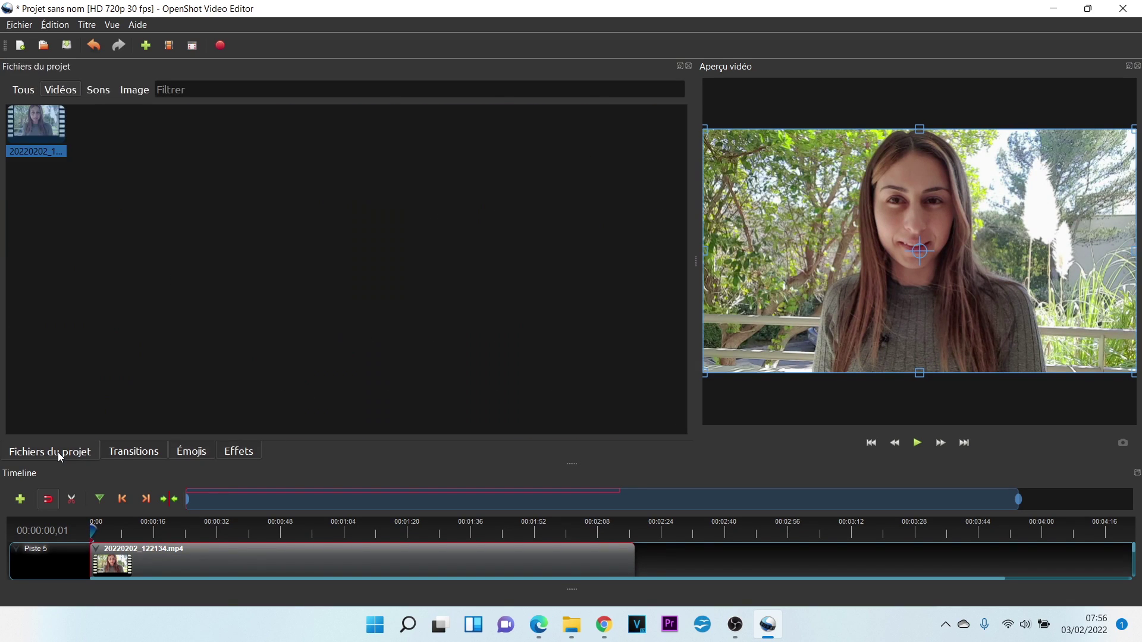
pyautogui.click(139, 242)
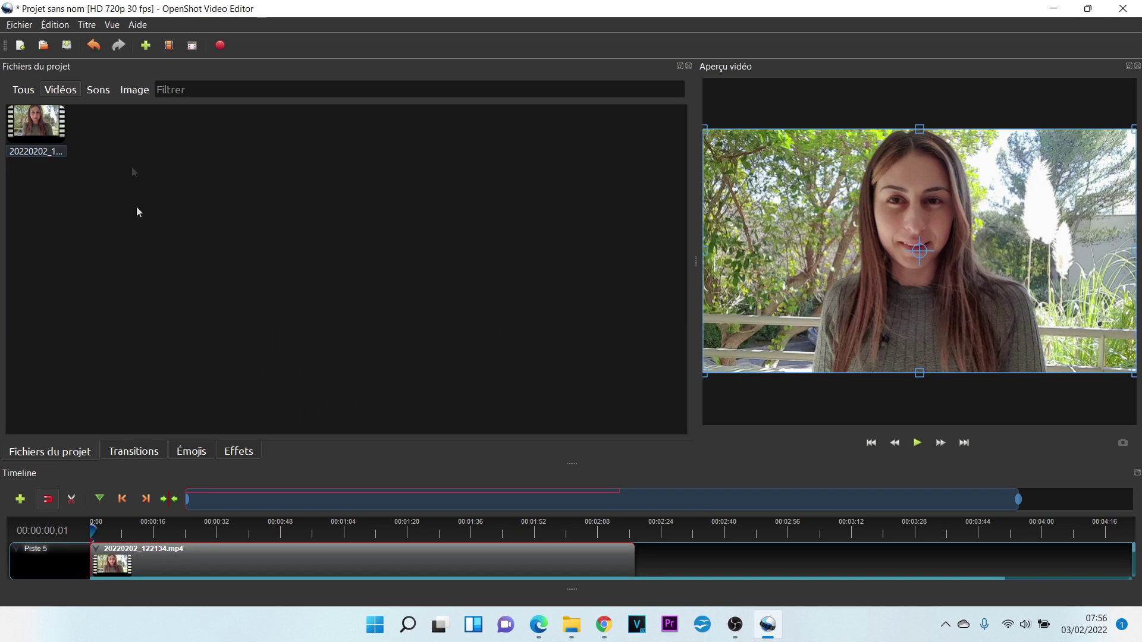
pyautogui.click(90, 27)
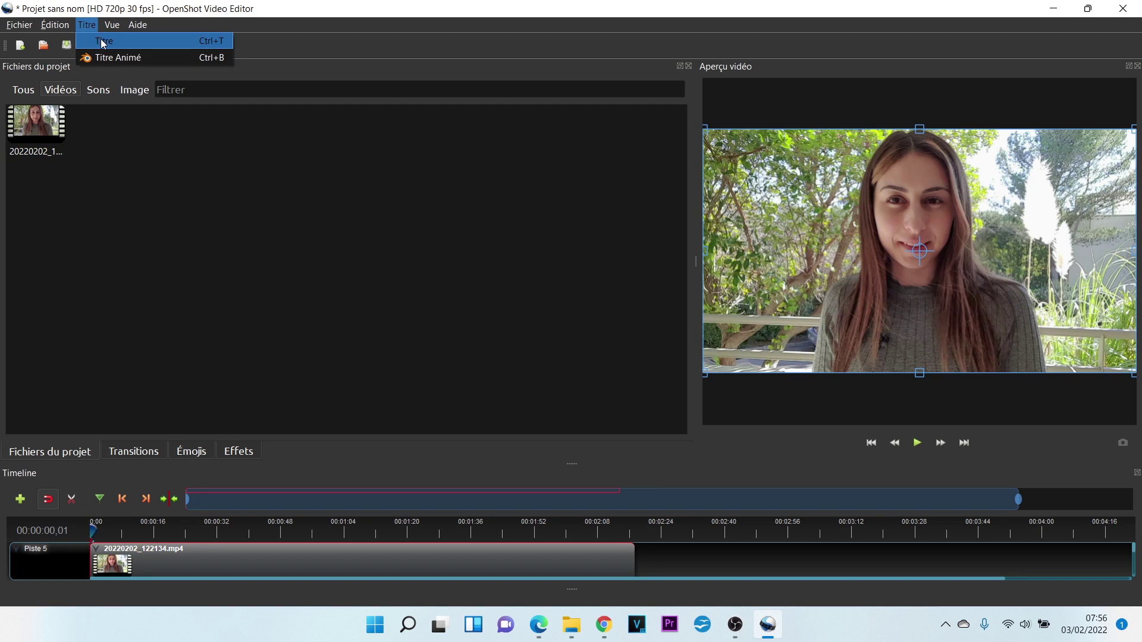
pyautogui.click(113, 60)
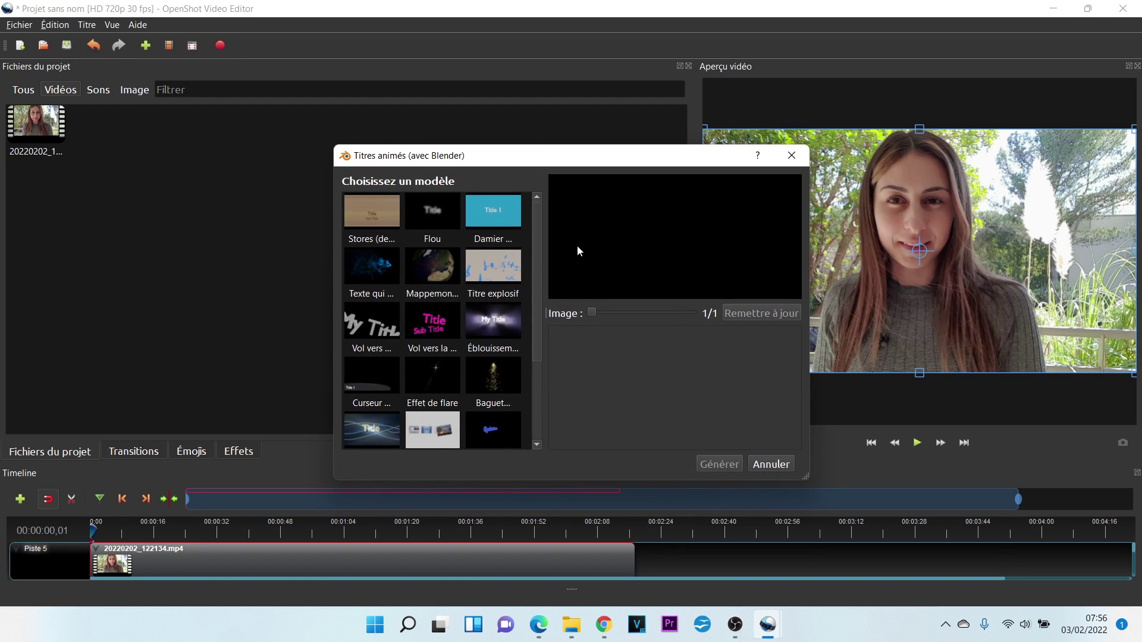
pyautogui.moveTo(536, 240); pyautogui.dragTo(533, 360)
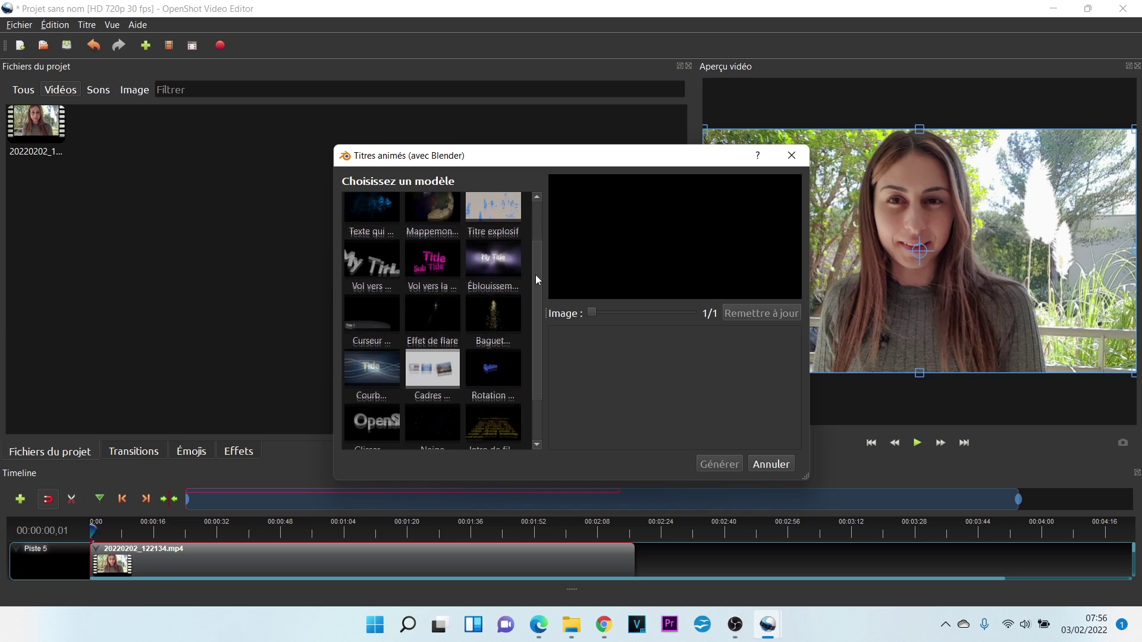
pyautogui.moveTo(533, 405); pyautogui.dragTo(530, 234)
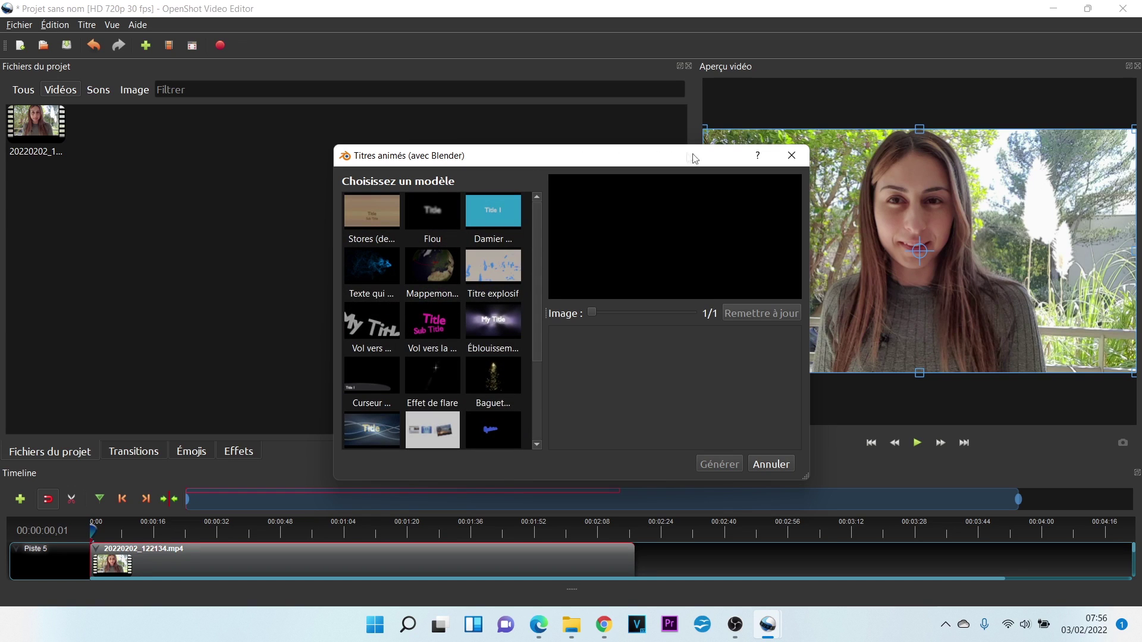
pyautogui.click(791, 155)
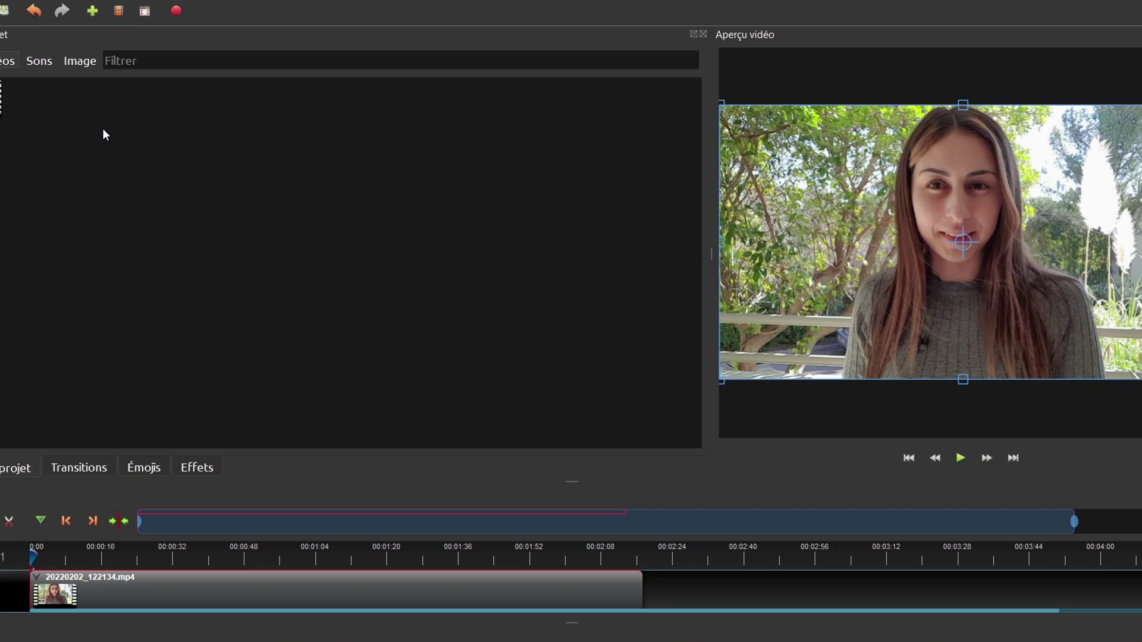
# Step: Check OpenShot's export settings (MP4 h.264, 1024x576, medium quality) and close the dialog
pyautogui.click(176, 12)
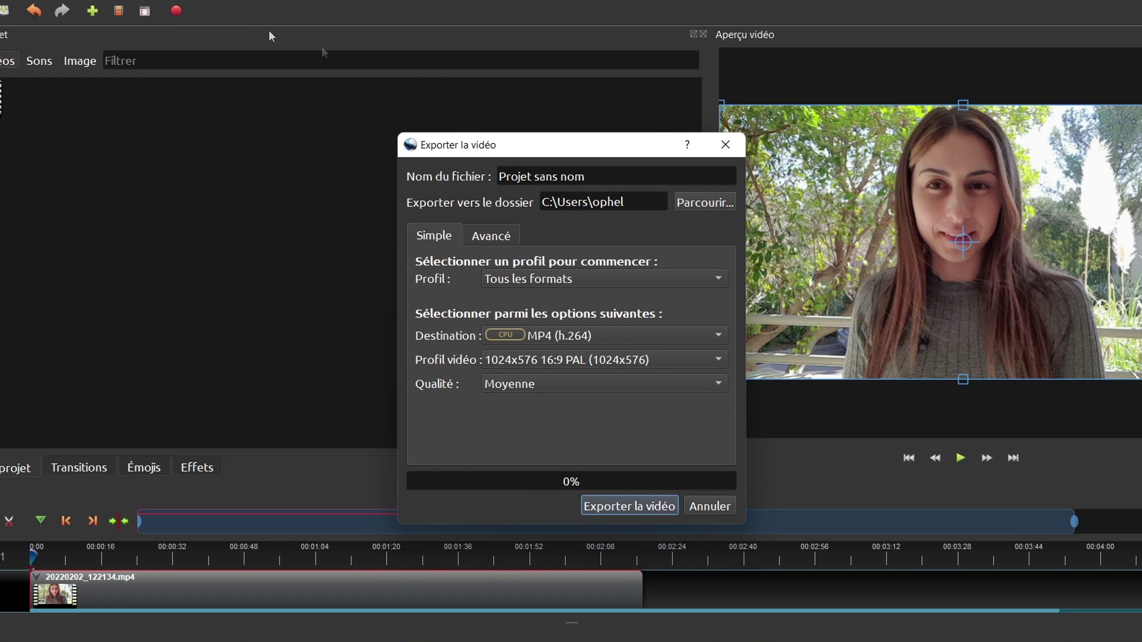
pyautogui.click(734, 148)
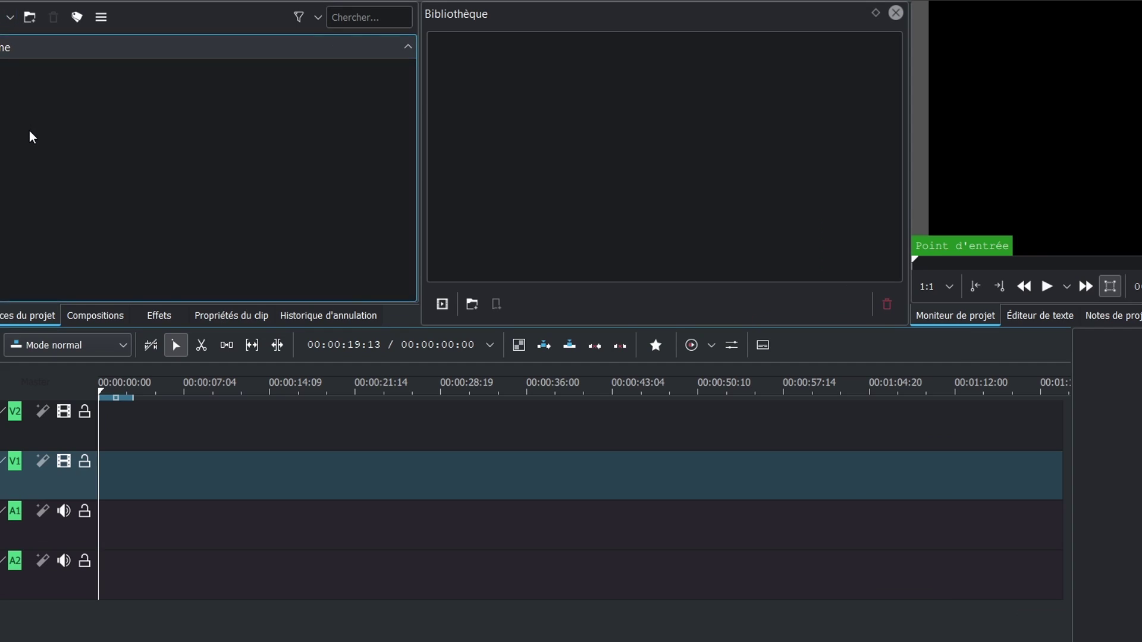
# Step: Add 20220202_122134.mp4 to the bin, drop it on the timeline tracks, and adjust timeline zoom
pyautogui.click(8, 20)
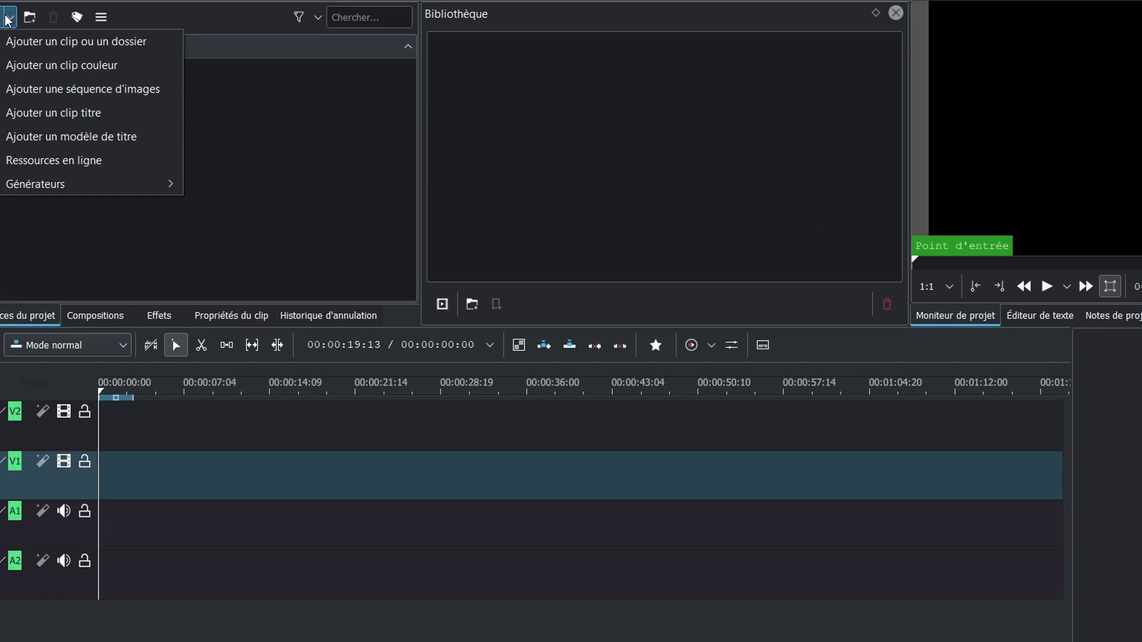
pyautogui.click(25, 45)
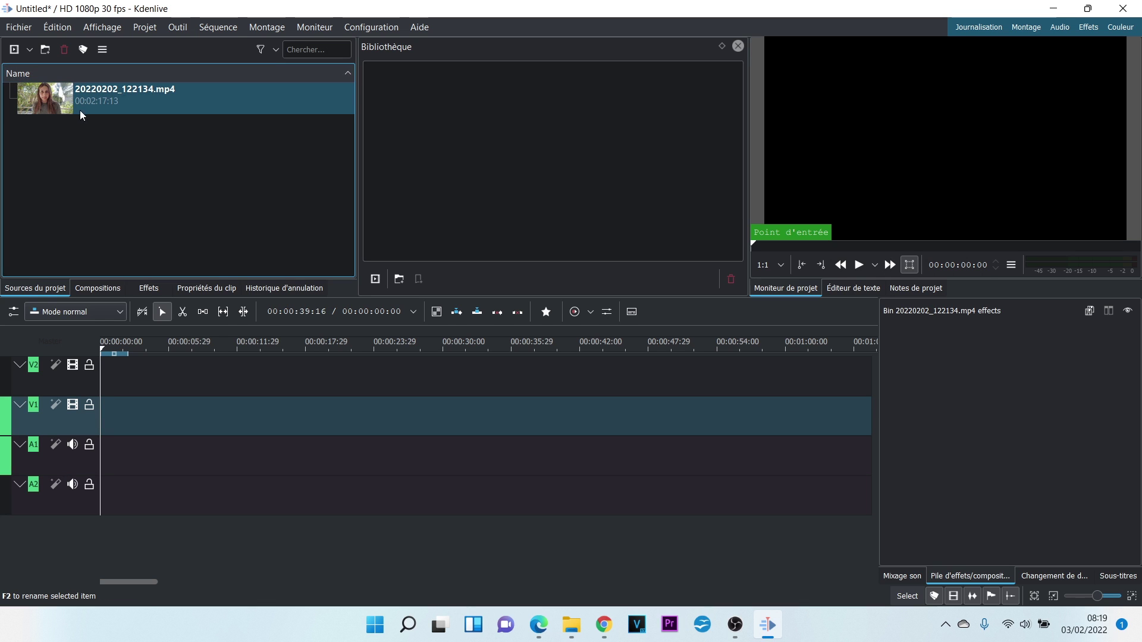
pyautogui.moveTo(88, 102)
pyautogui.mouseDown()
pyautogui.moveTo(108, 393)
pyautogui.moveTo(156, 378)
pyautogui.moveTo(148, 419)
pyautogui.mouseUp()
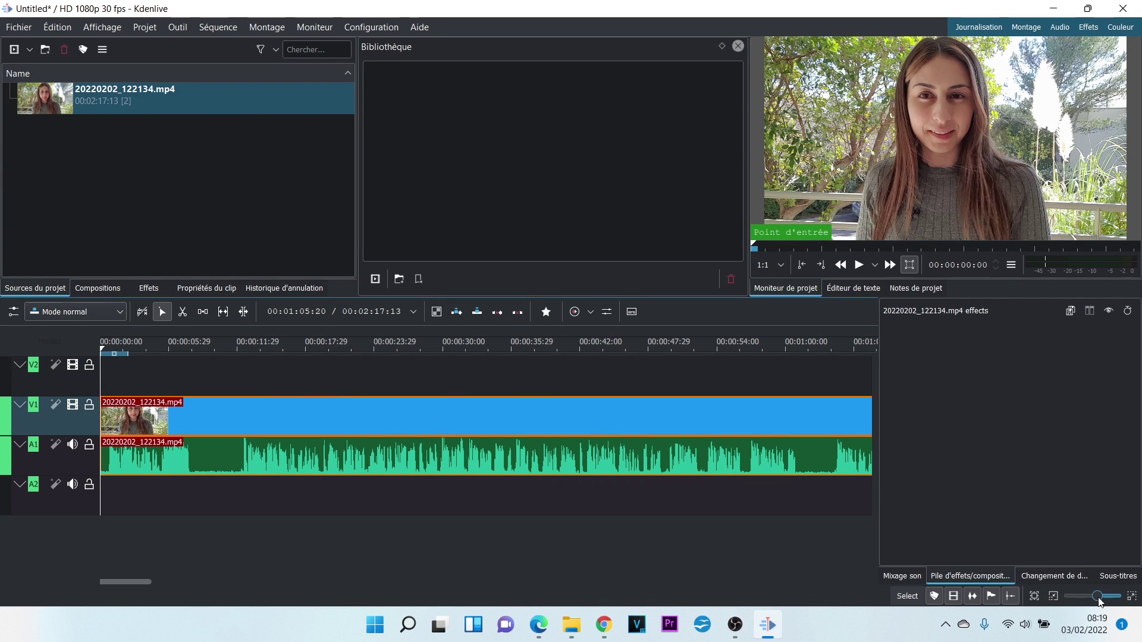
pyautogui.moveTo(1100, 601); pyautogui.dragTo(1103, 598)
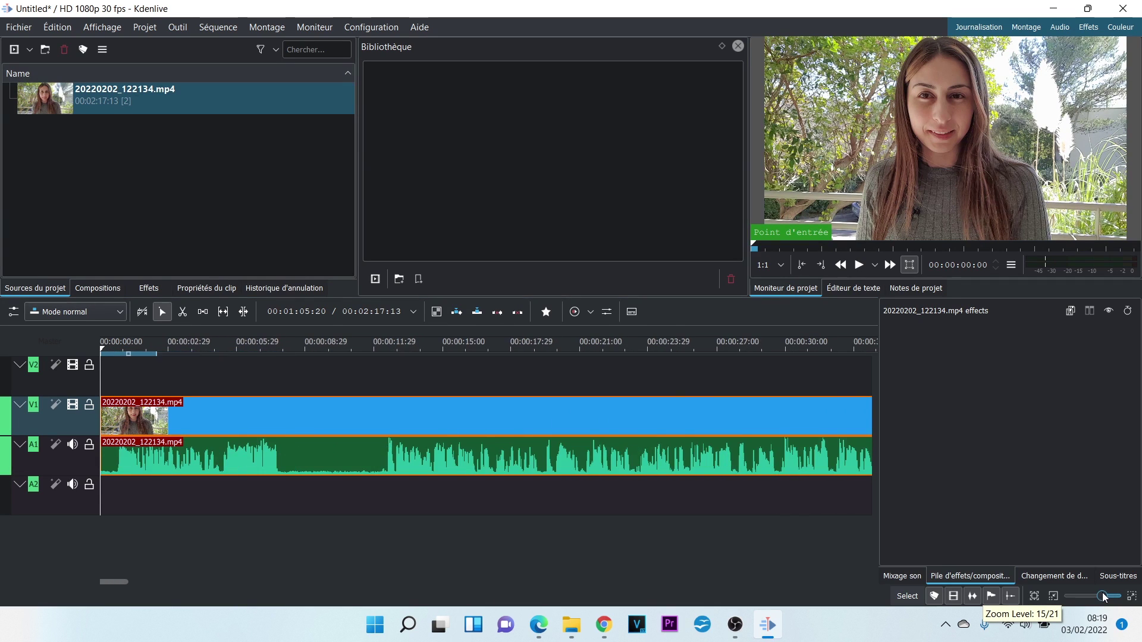
pyautogui.moveTo(1104, 598); pyautogui.dragTo(1101, 599)
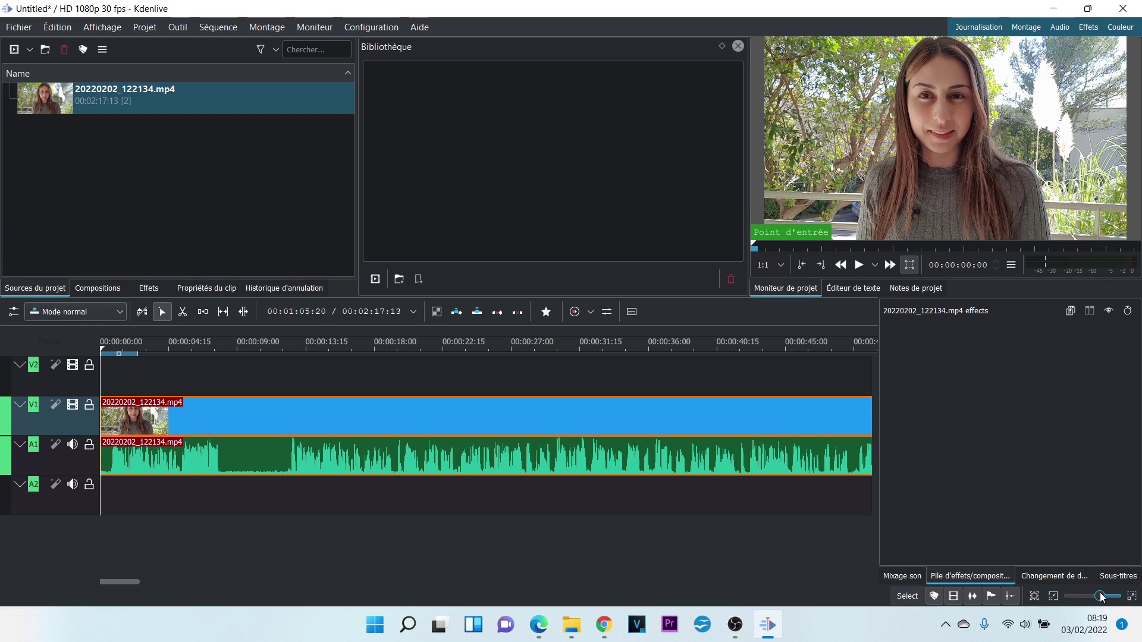
# Step: Cut the clip with the Razor at the 8-second mark and again a few seconds later
pyautogui.click(234, 345)
pyautogui.click(182, 313)
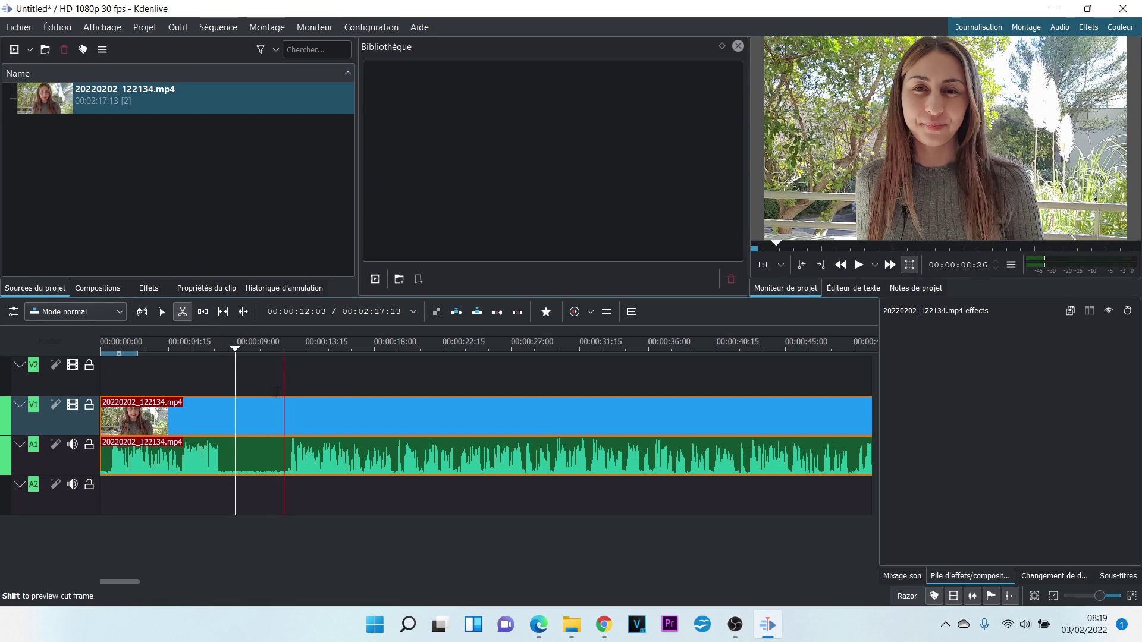
pyautogui.click(227, 411)
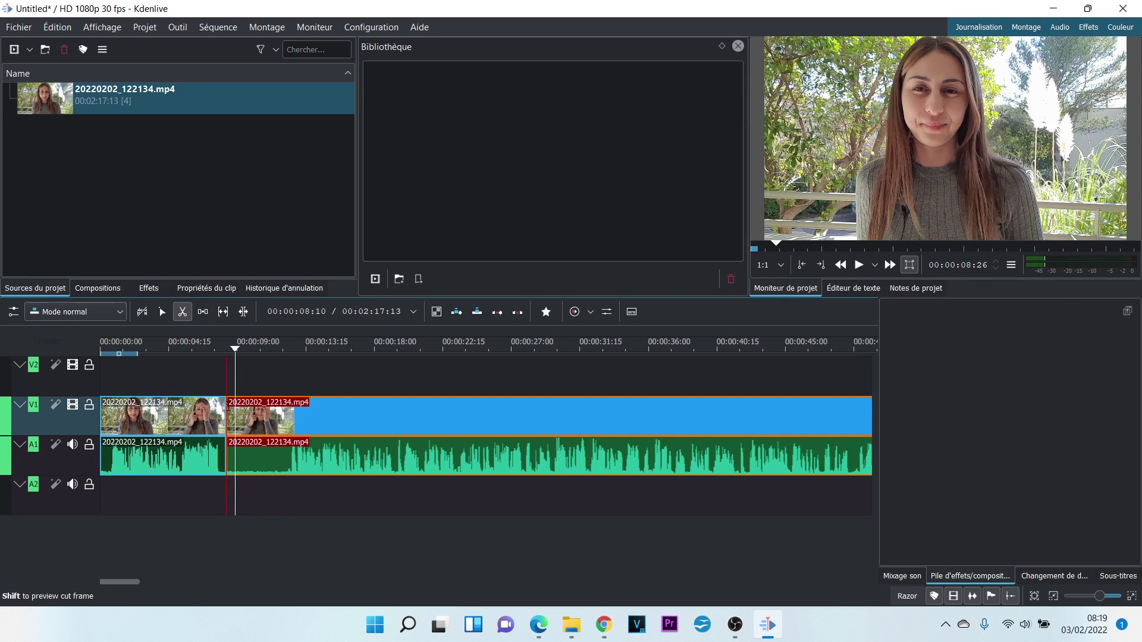
pyautogui.click(280, 417)
# Step: Delete the short middle piece and slide the right clip left to close the gap
pyautogui.press('s')
pyautogui.press('Delete')
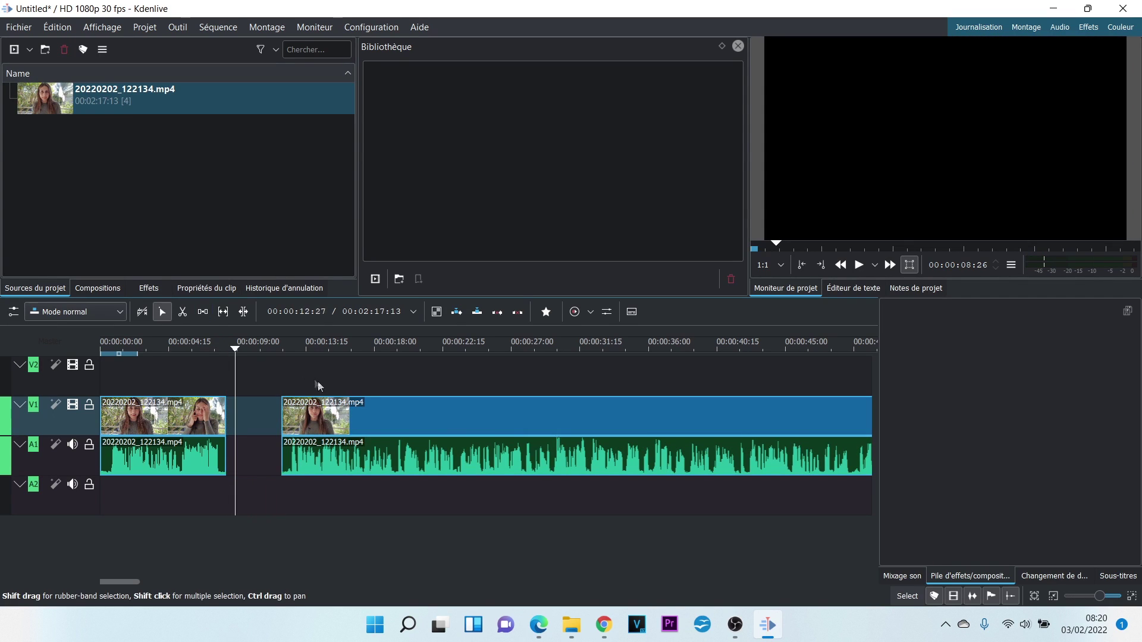
pyautogui.moveTo(321, 422); pyautogui.dragTo(264, 426)
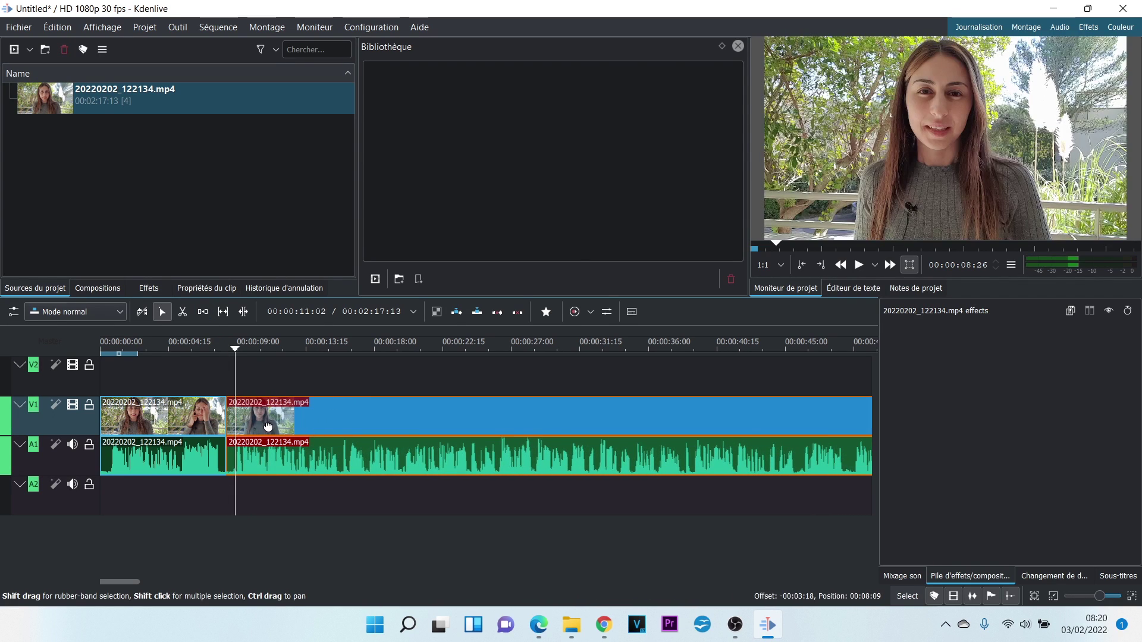
pyautogui.click(217, 388)
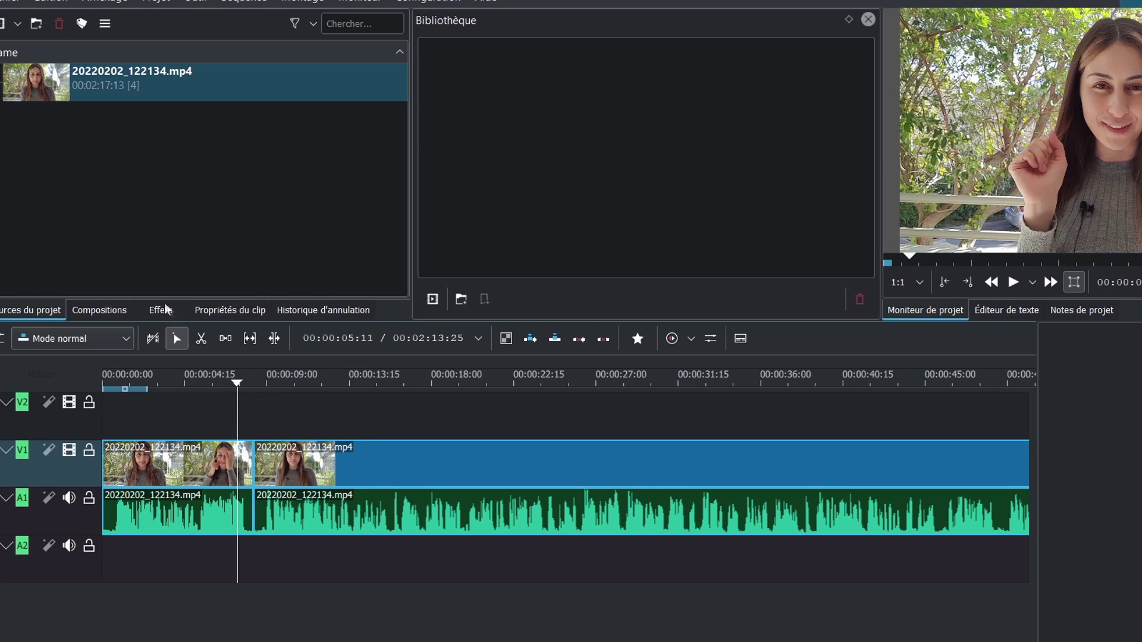
# Step: Apply Flou par pixellisation from Flouter et augmenter la netteté to the first clip, then close Bibliothèque
pyautogui.click(150, 288)
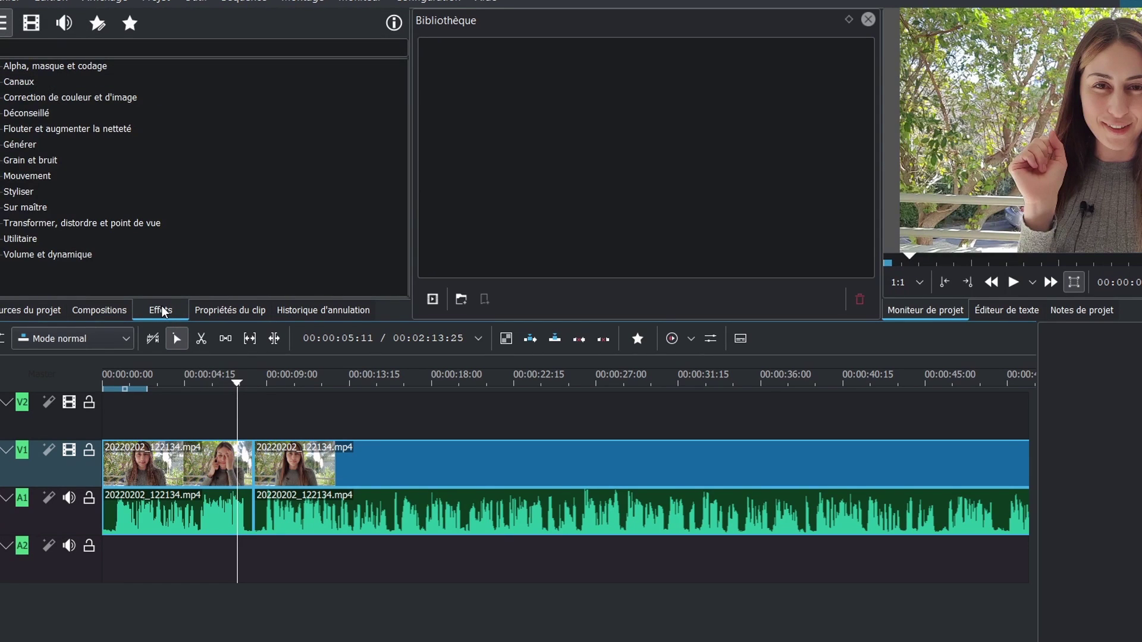
pyautogui.click(71, 129)
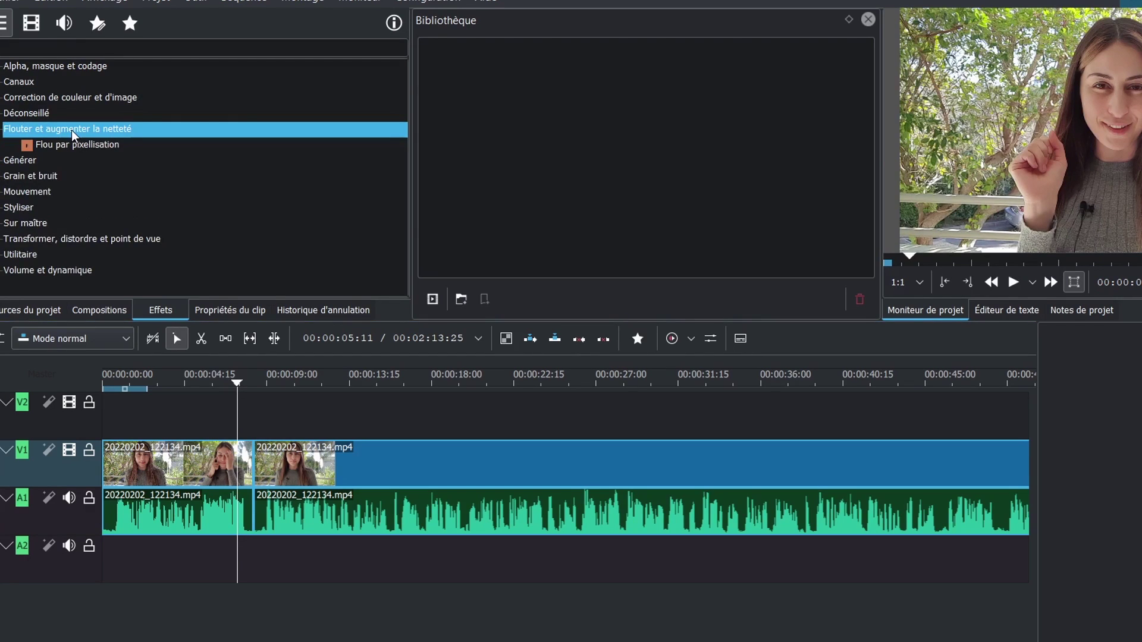
pyautogui.click(92, 144)
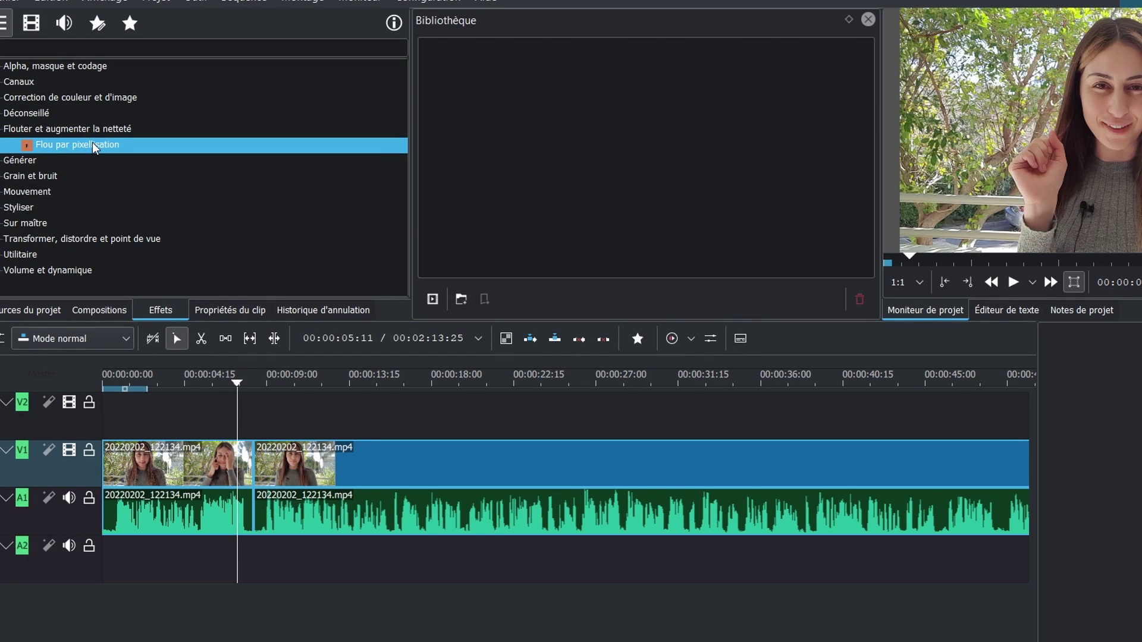
pyautogui.moveTo(92, 145)
pyautogui.mouseDown()
pyautogui.moveTo(287, 450)
pyautogui.moveTo(200, 459)
pyautogui.mouseUp()
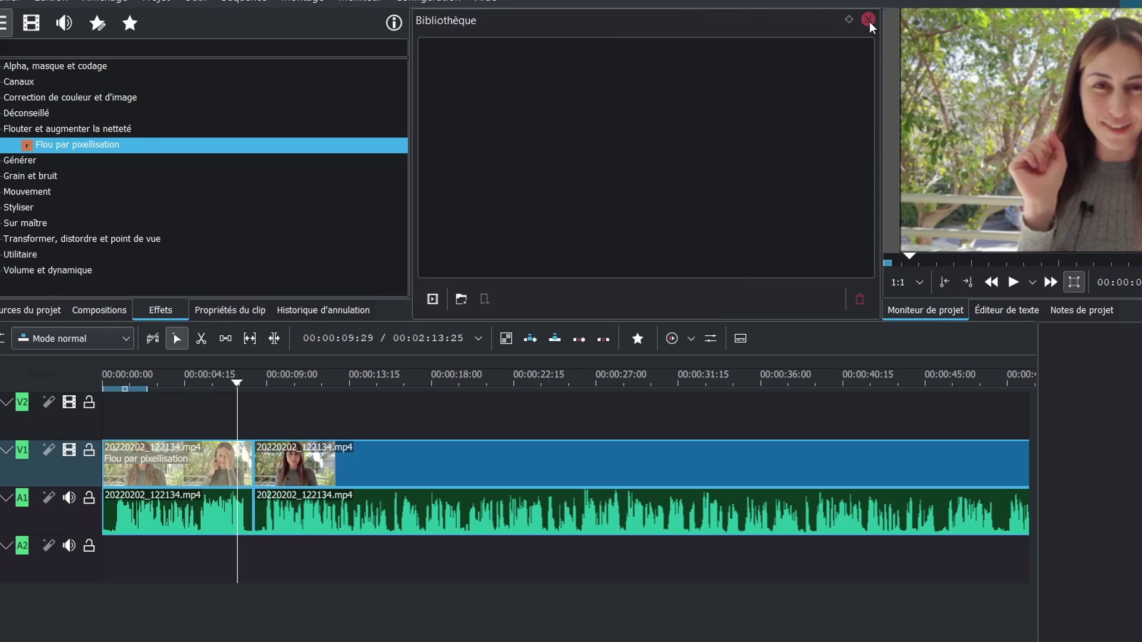
pyautogui.click(869, 22)
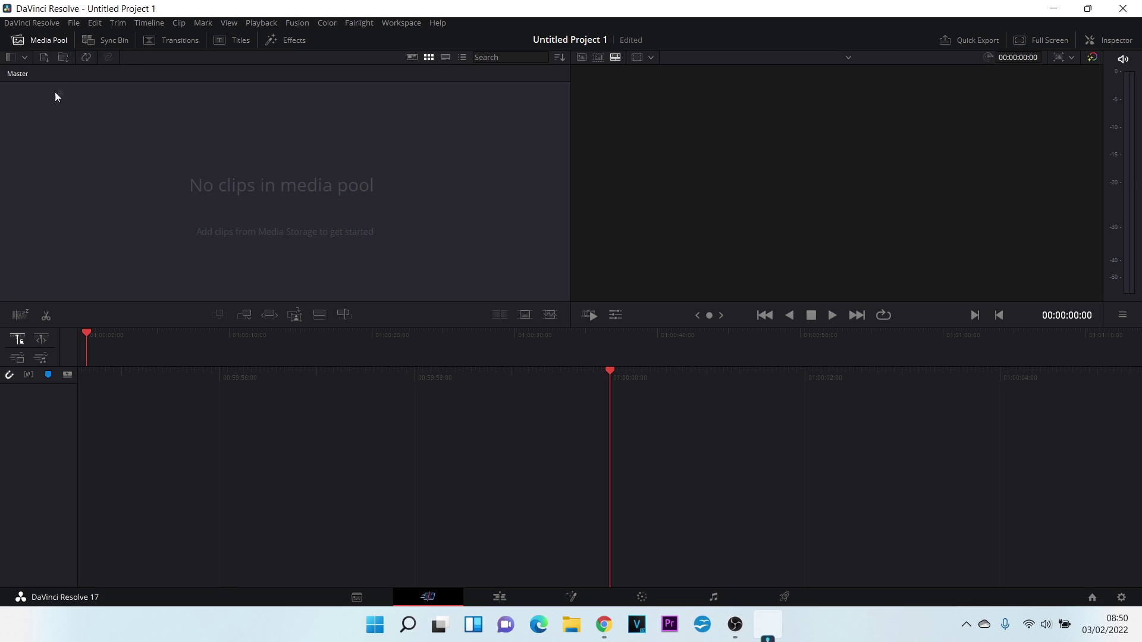
# Step: Import 20220202_122134.mp4, drop it on a new timeline, switch to Edit, and enlarge track A1
pyautogui.rightClick(142, 174)
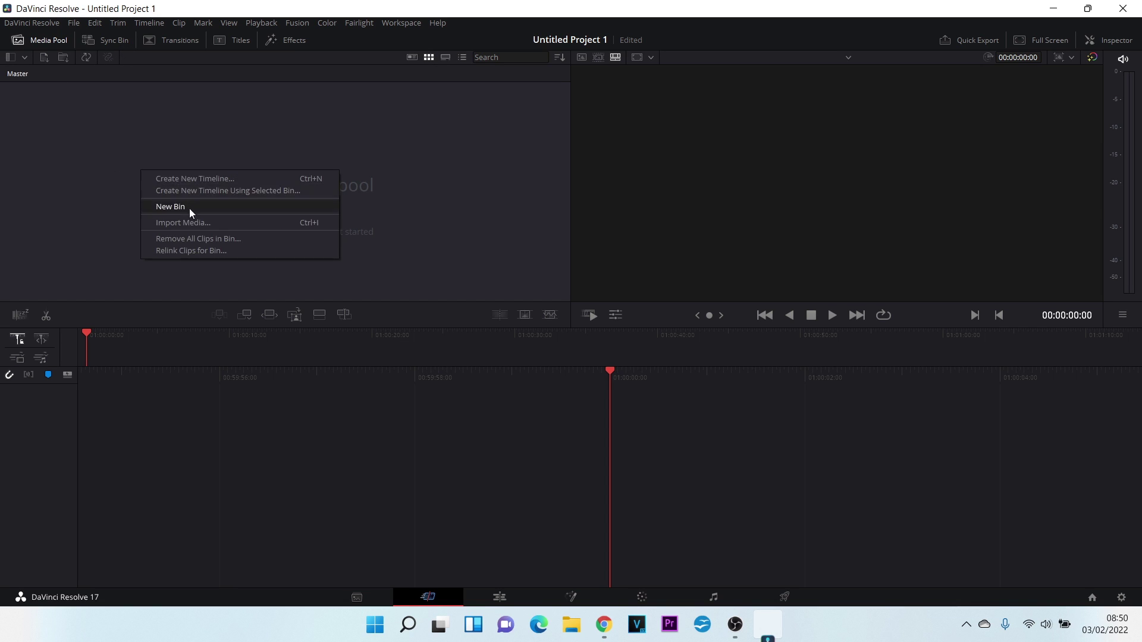
pyautogui.click(194, 223)
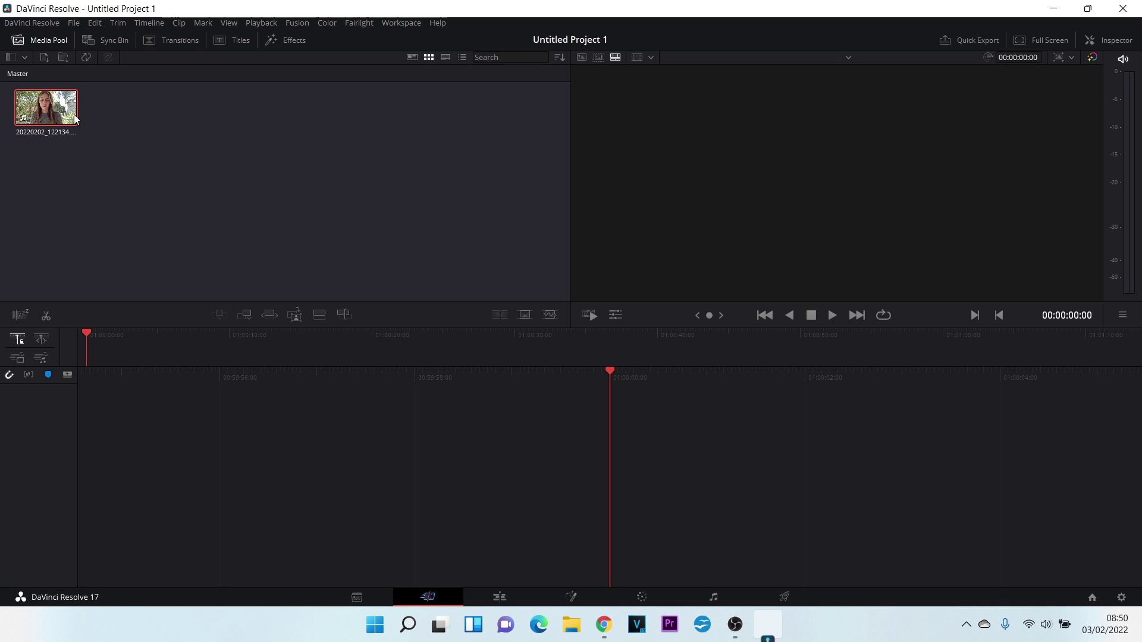
pyautogui.moveTo(66, 116); pyautogui.dragTo(115, 340)
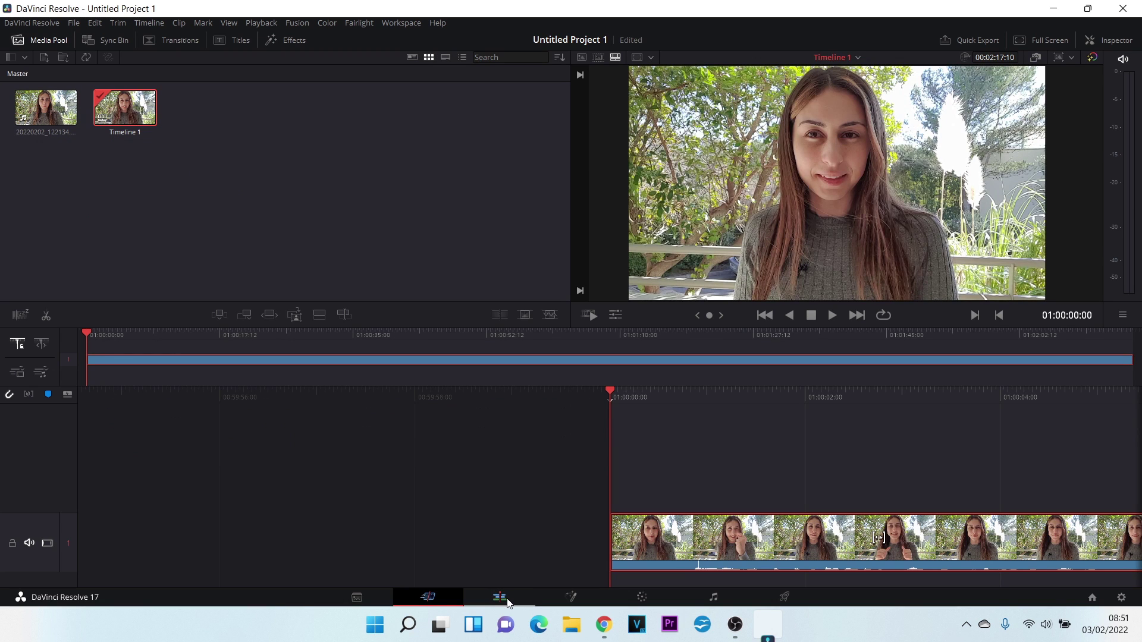
pyautogui.click(507, 600)
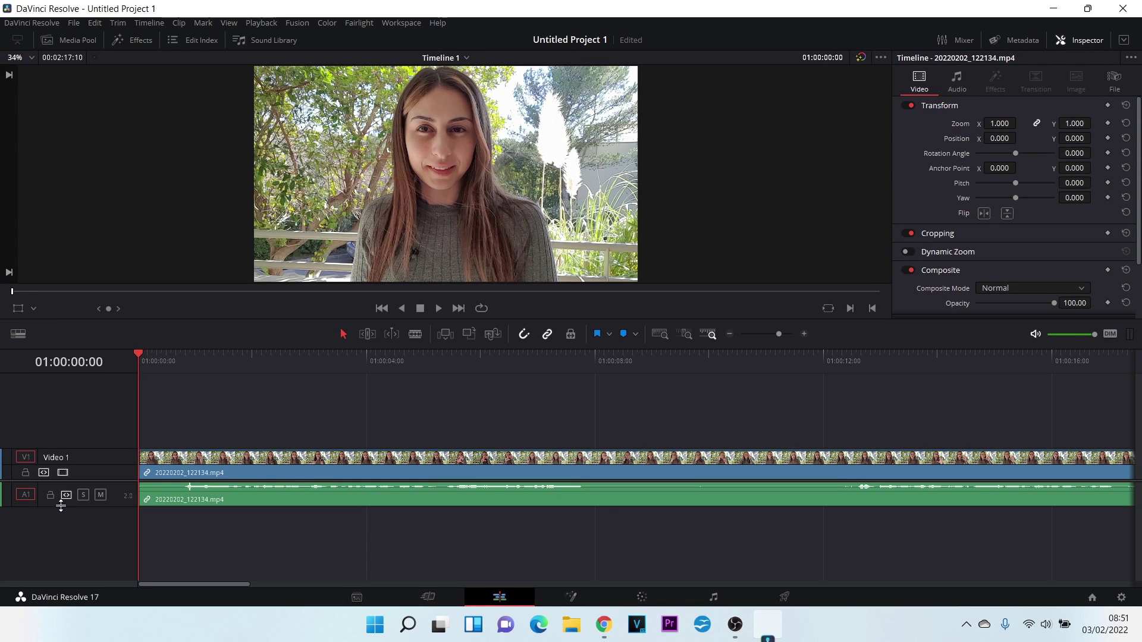
pyautogui.moveTo(61, 505); pyautogui.dragTo(71, 549)
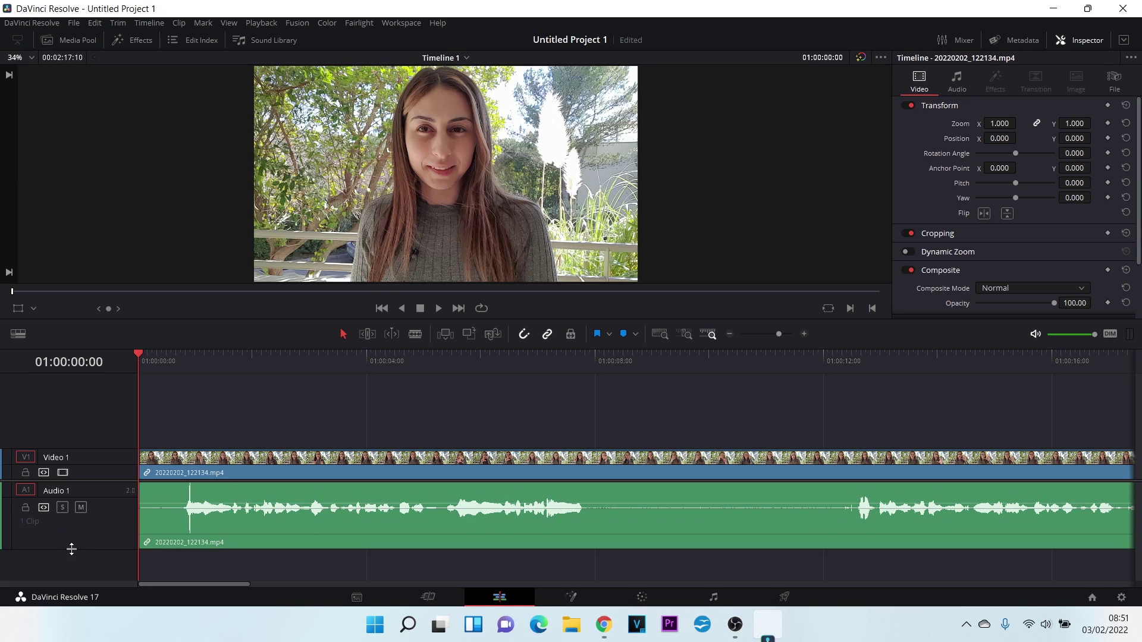